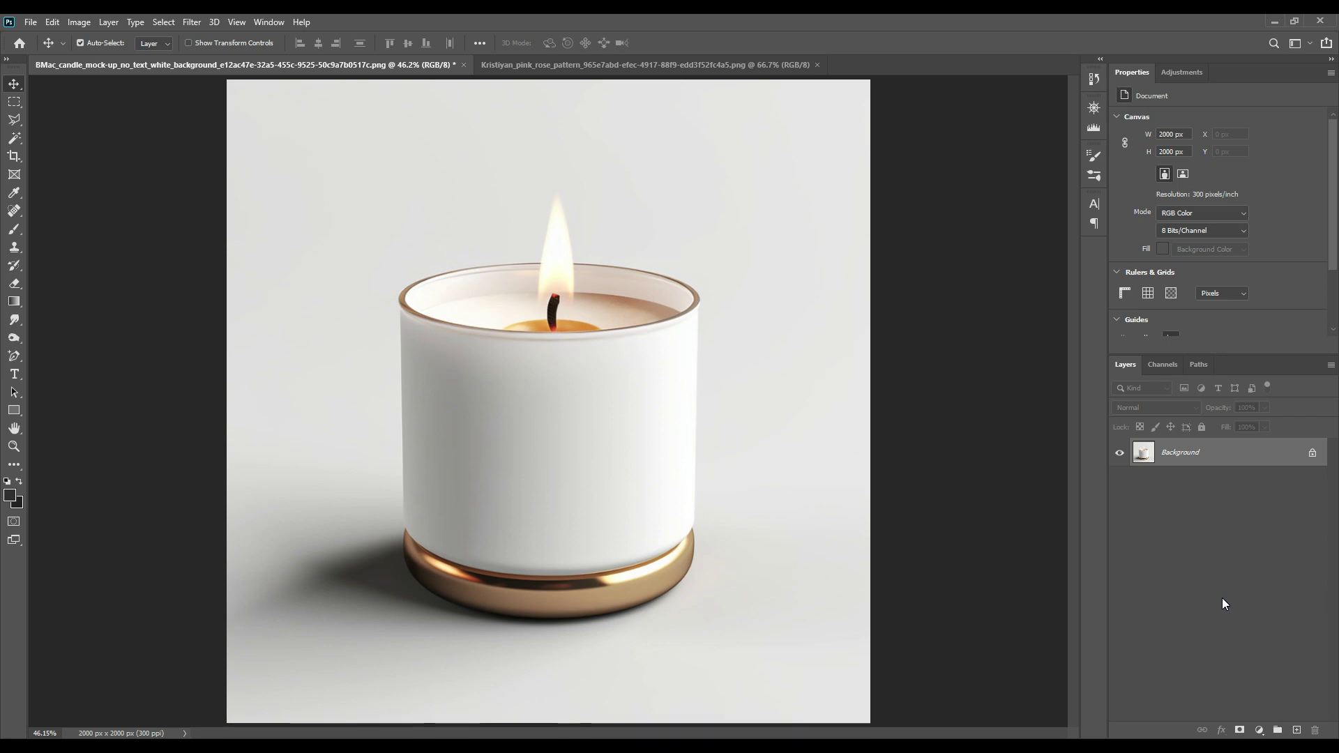
Select the Pen Tool in Shape mode and zoom in to 200% on the candle rim.
left_click(15, 355)
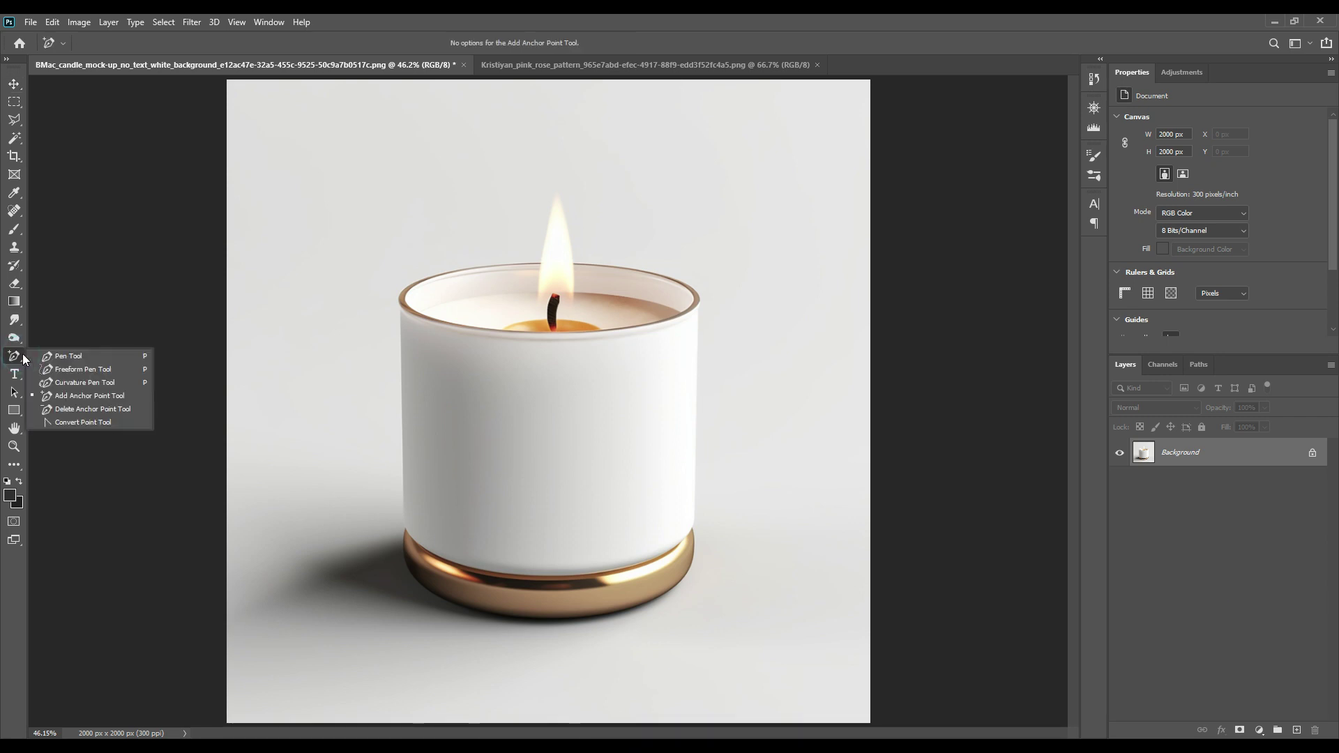
left_click(68, 356)
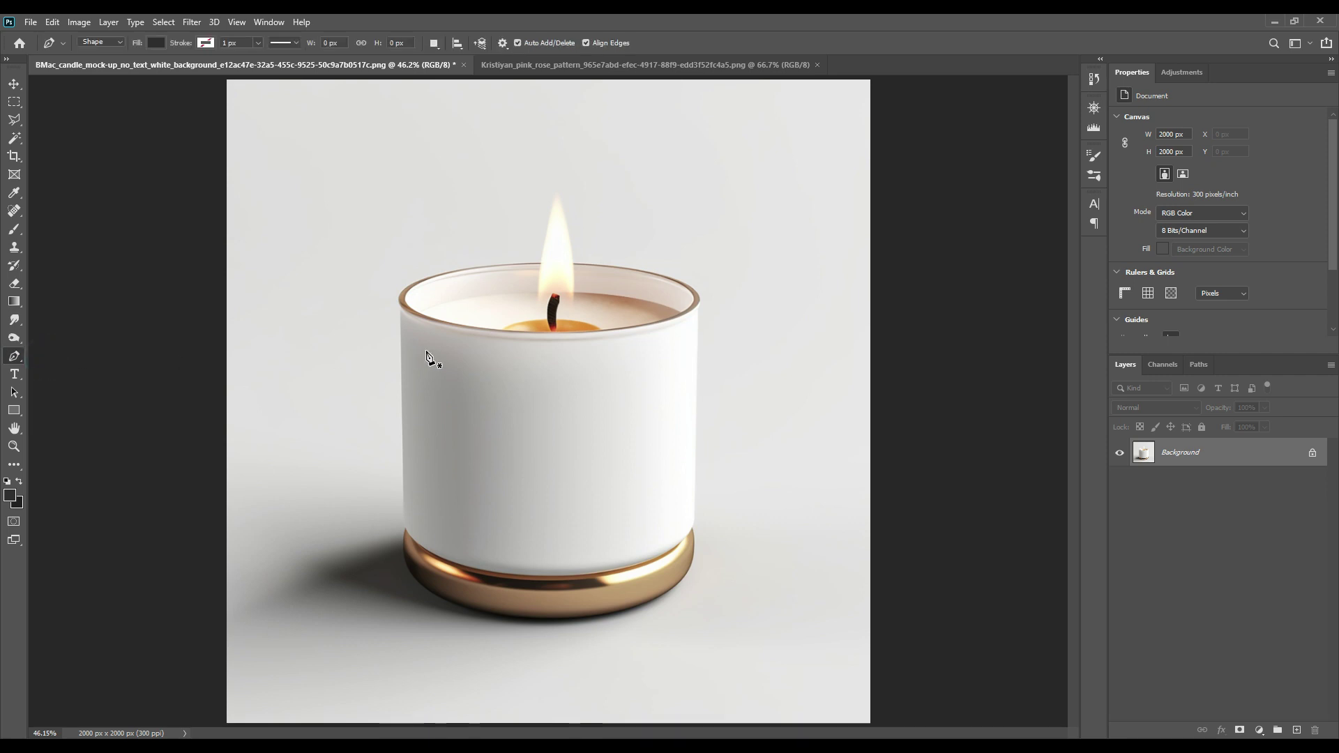
key("ctrl+plus")
key("ctrl+plus")
key("ctrl+plus")
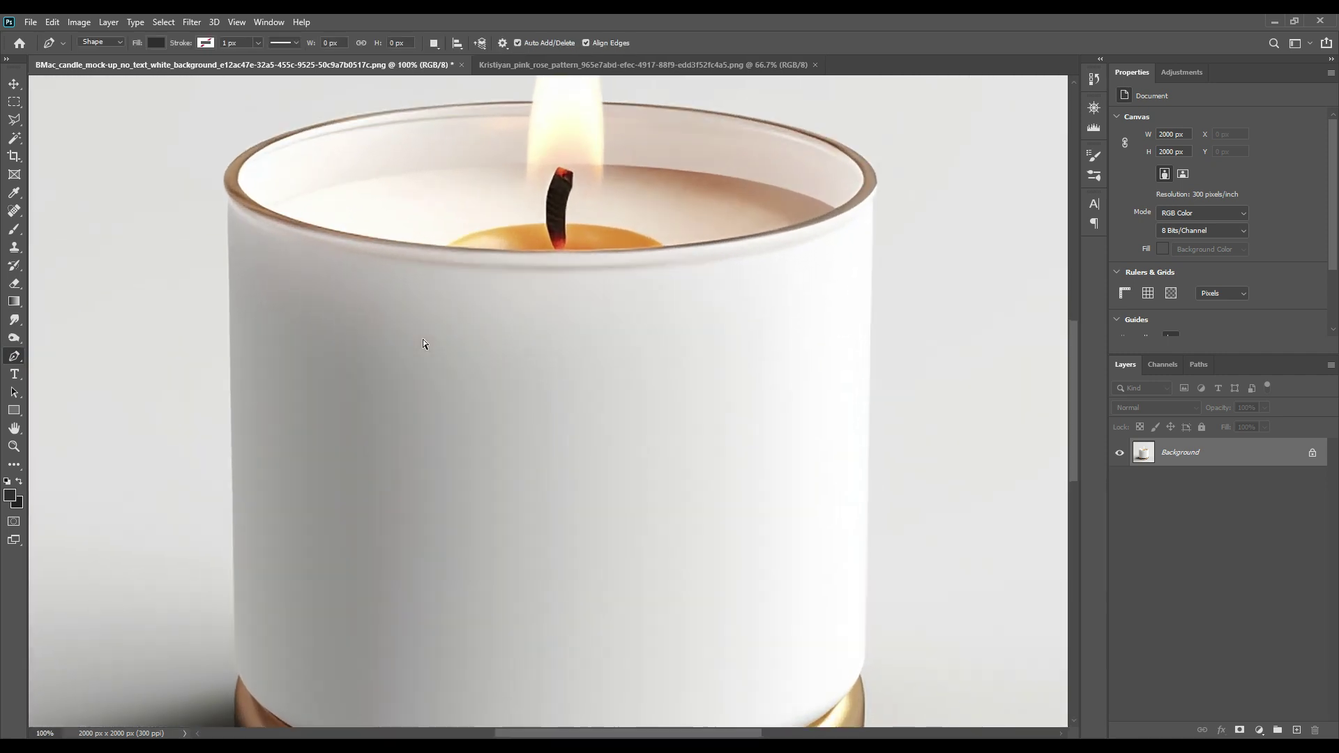
key("ctrl+plus")
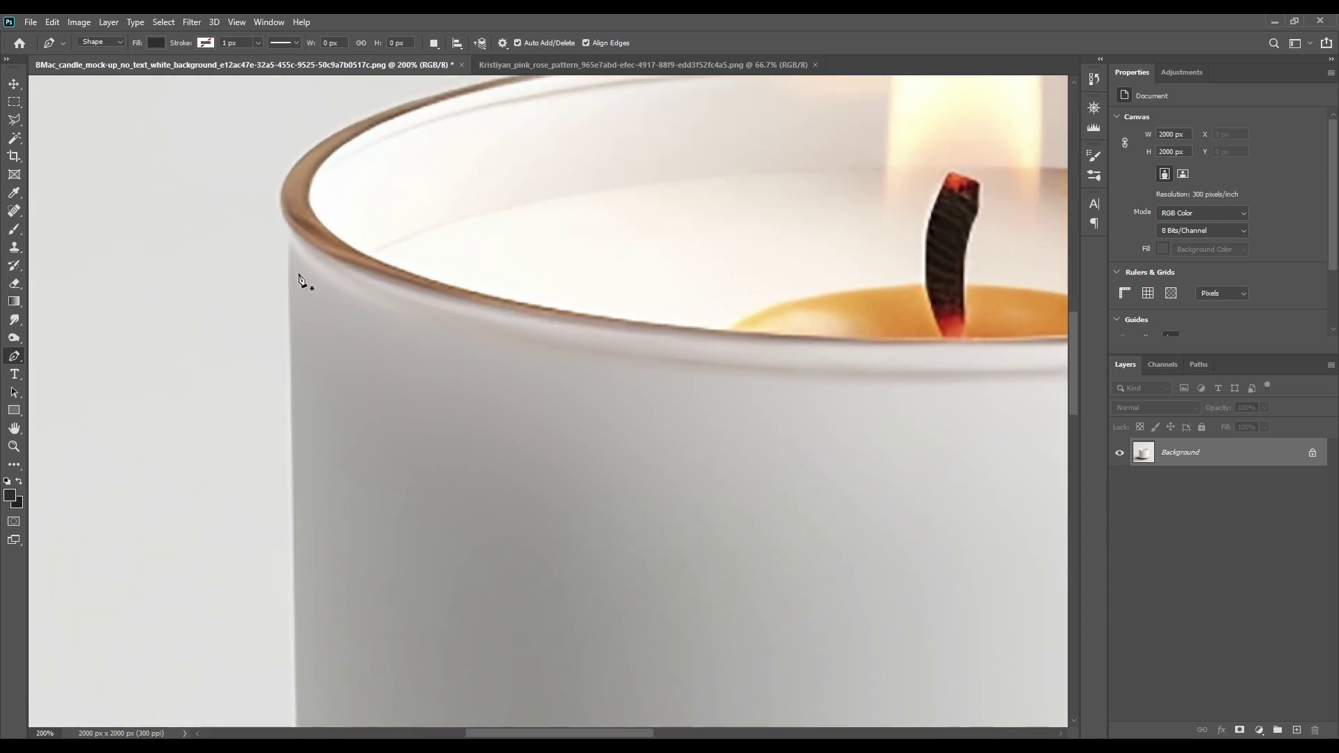
Place anchors around the jar's left side, base, lower-right corner and top-right rim.
left_click(287, 225)
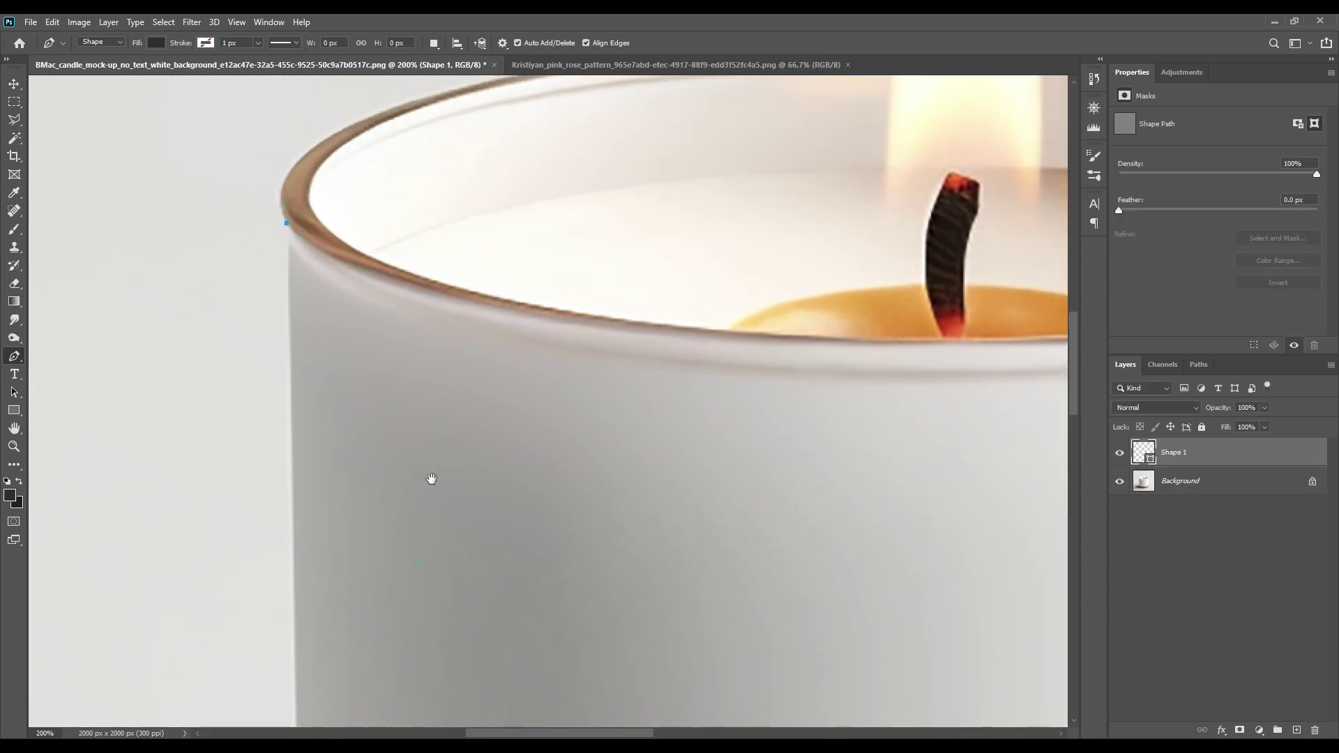
scroll(430, 478, "down", 15)
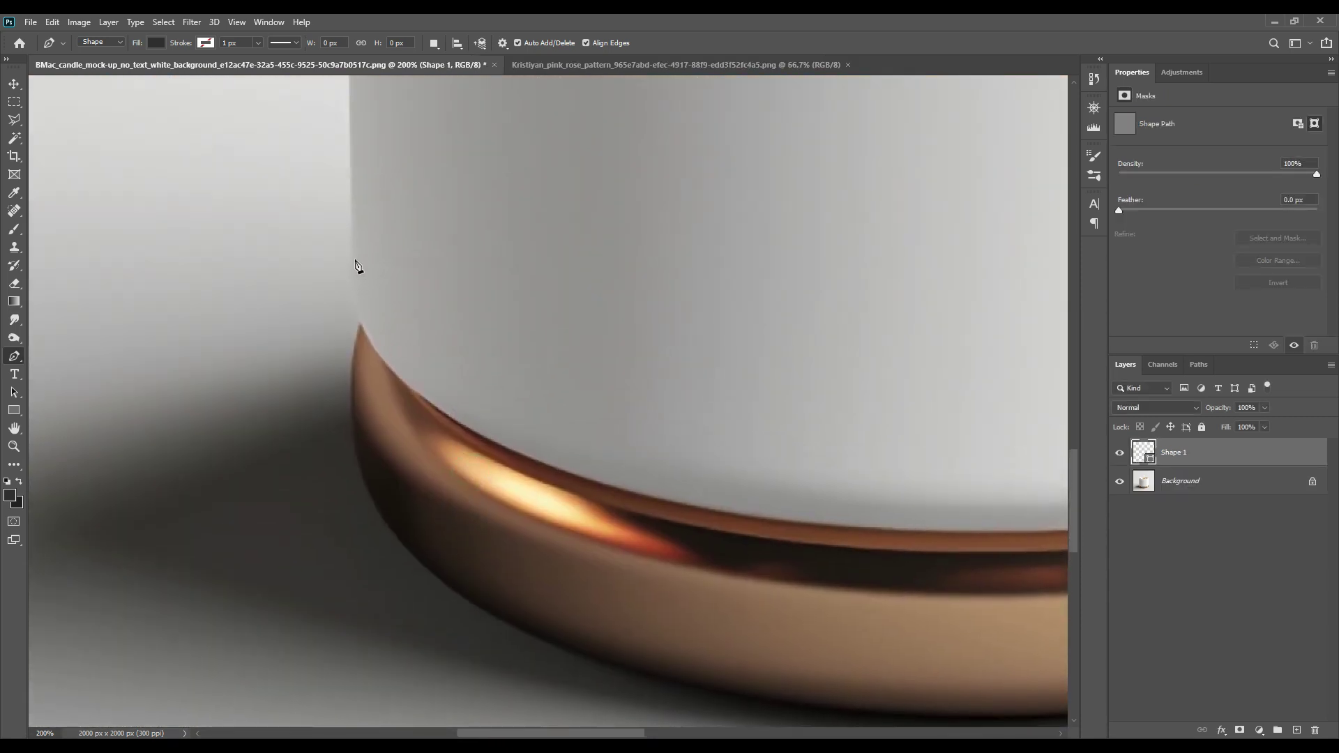
left_click(351, 255)
left_click(380, 361)
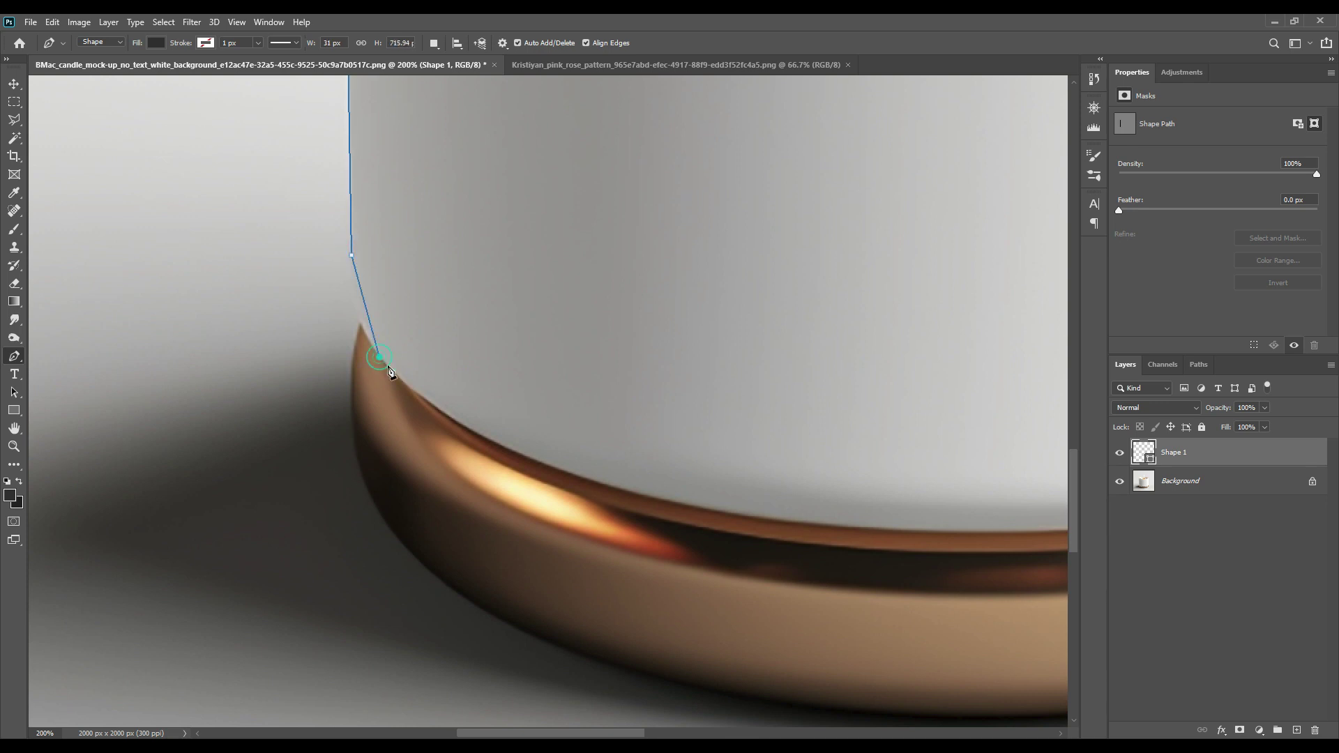
left_click_drag(885, 439, 341, 440)
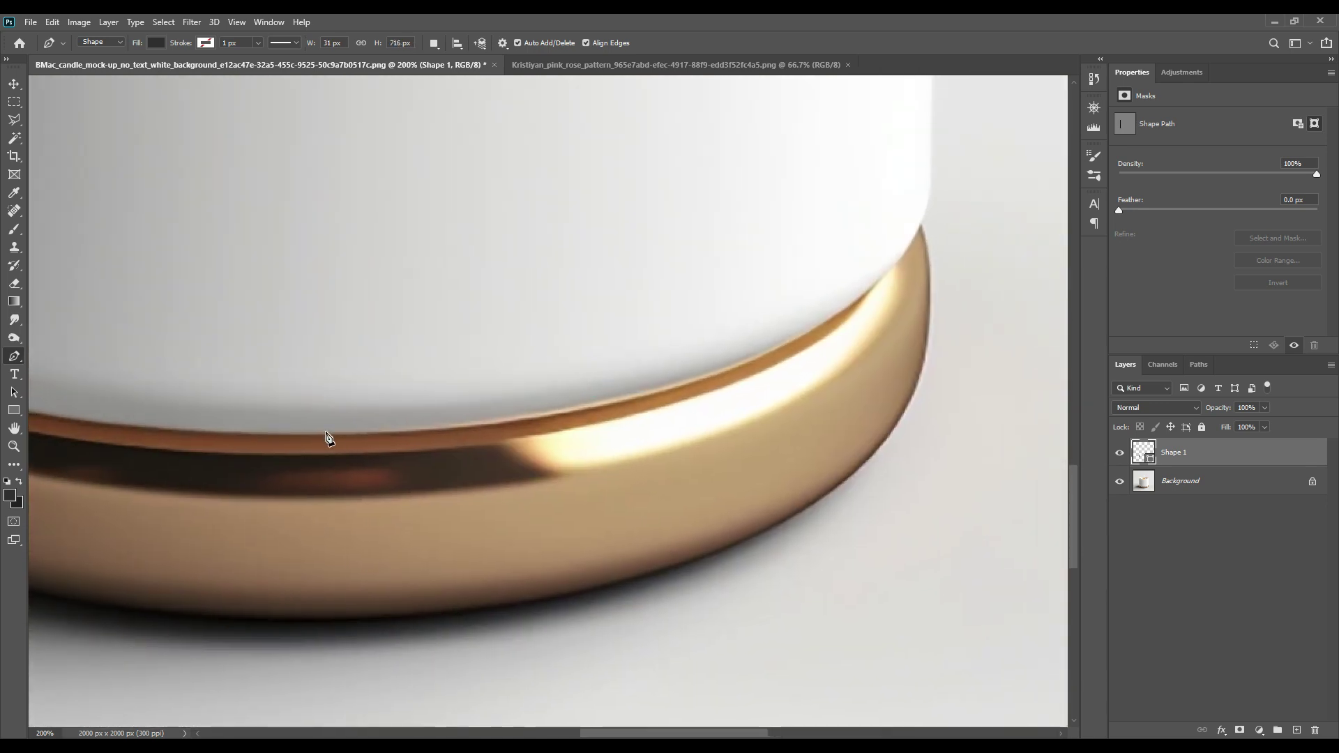
left_click(322, 437)
left_click_drag(634, 248, 375, 484)
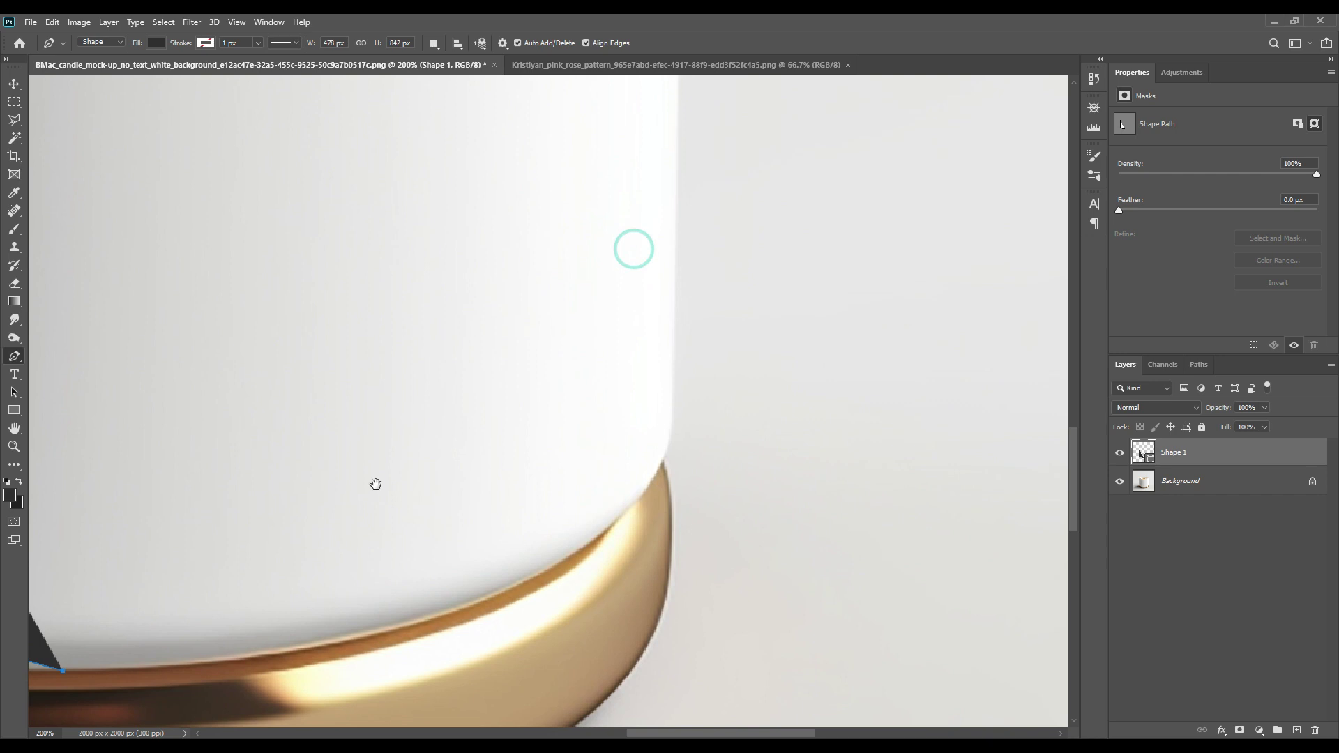
left_click(616, 517)
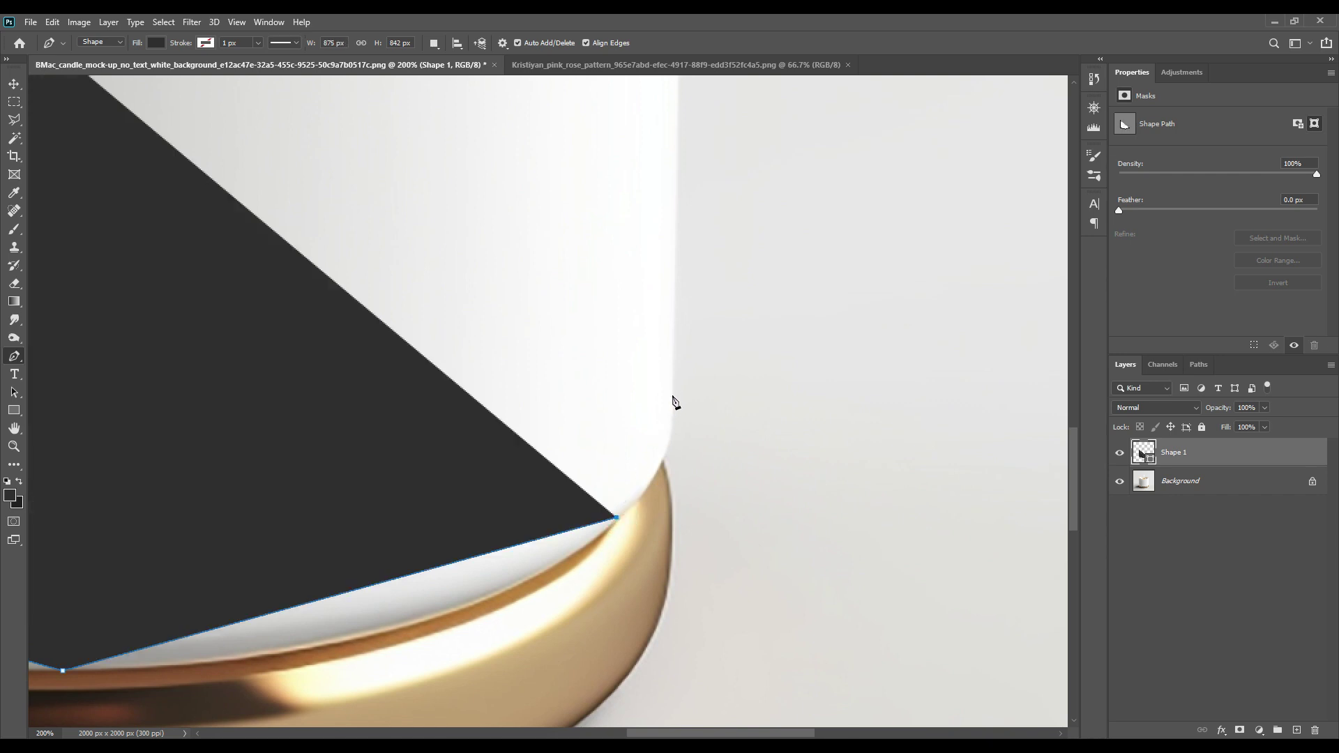
left_click_drag(673, 392, 619, 383)
left_click_drag(620, 304, 631, 440)
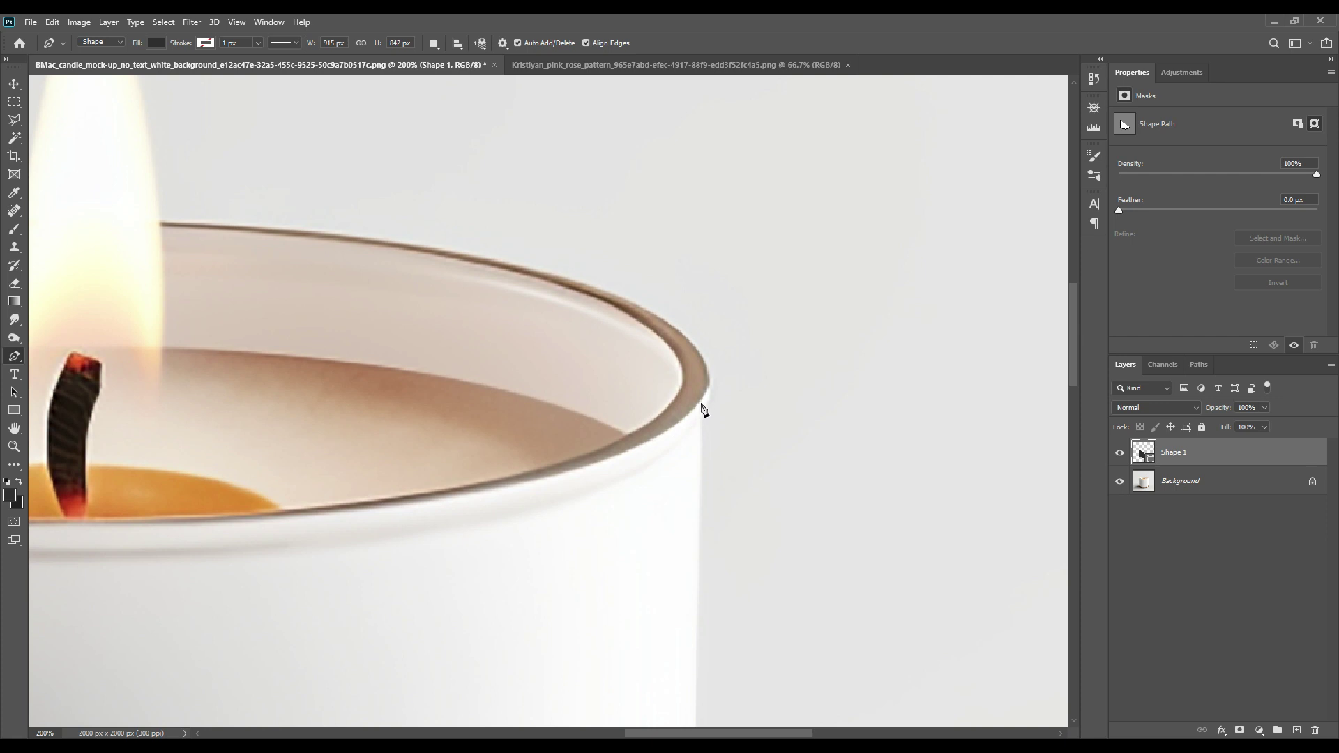
left_click_drag(703, 407, 682, 484)
left_click_drag(502, 541, 531, 573)
Set Shape 1 opacity to 0% and close the outline at the top-left anchor.
key("0")
key("0")
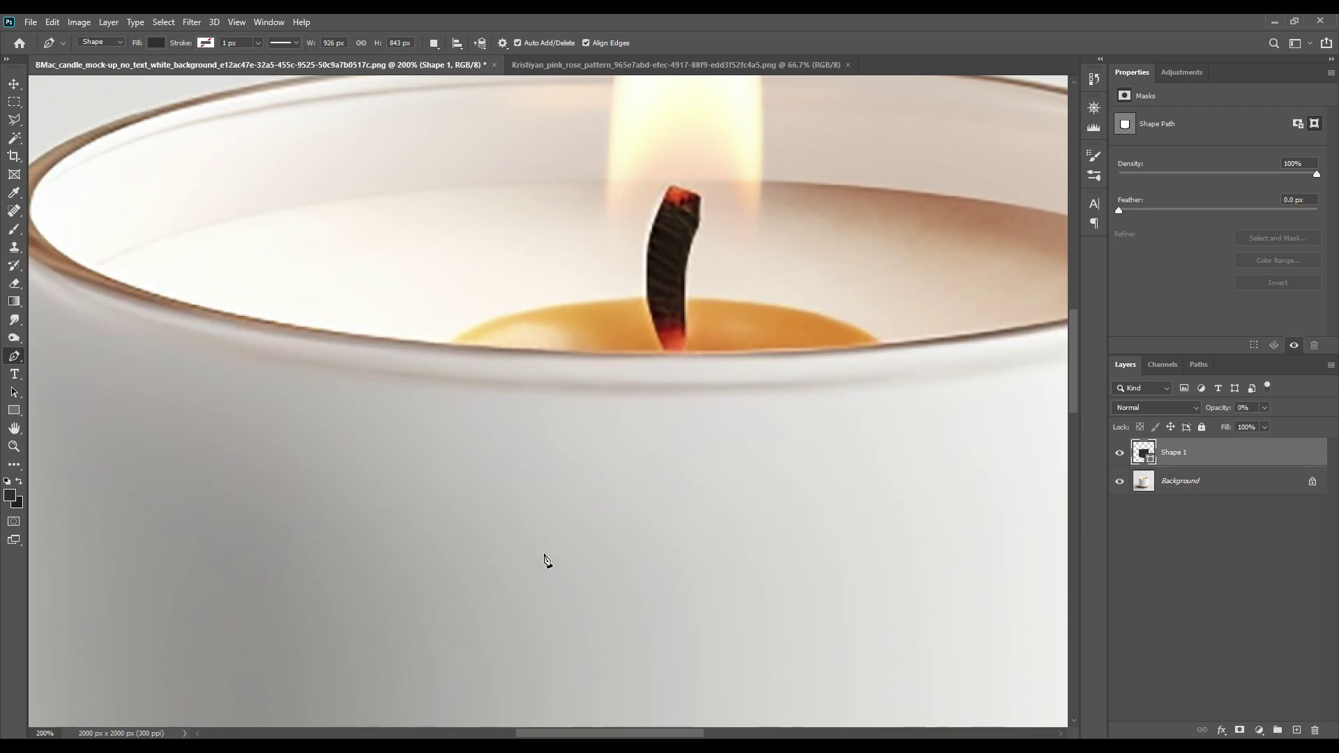
key("ctrl+1")
left_click(585, 393)
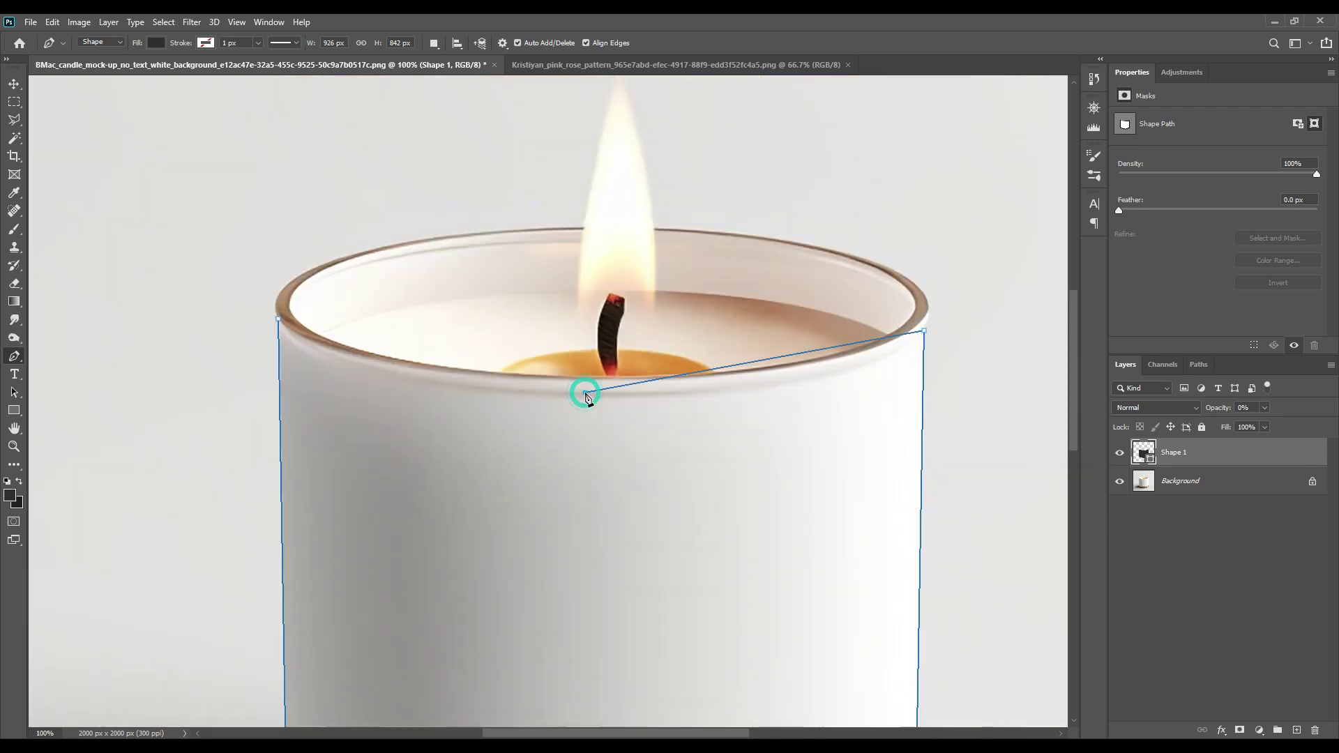
left_click(279, 321)
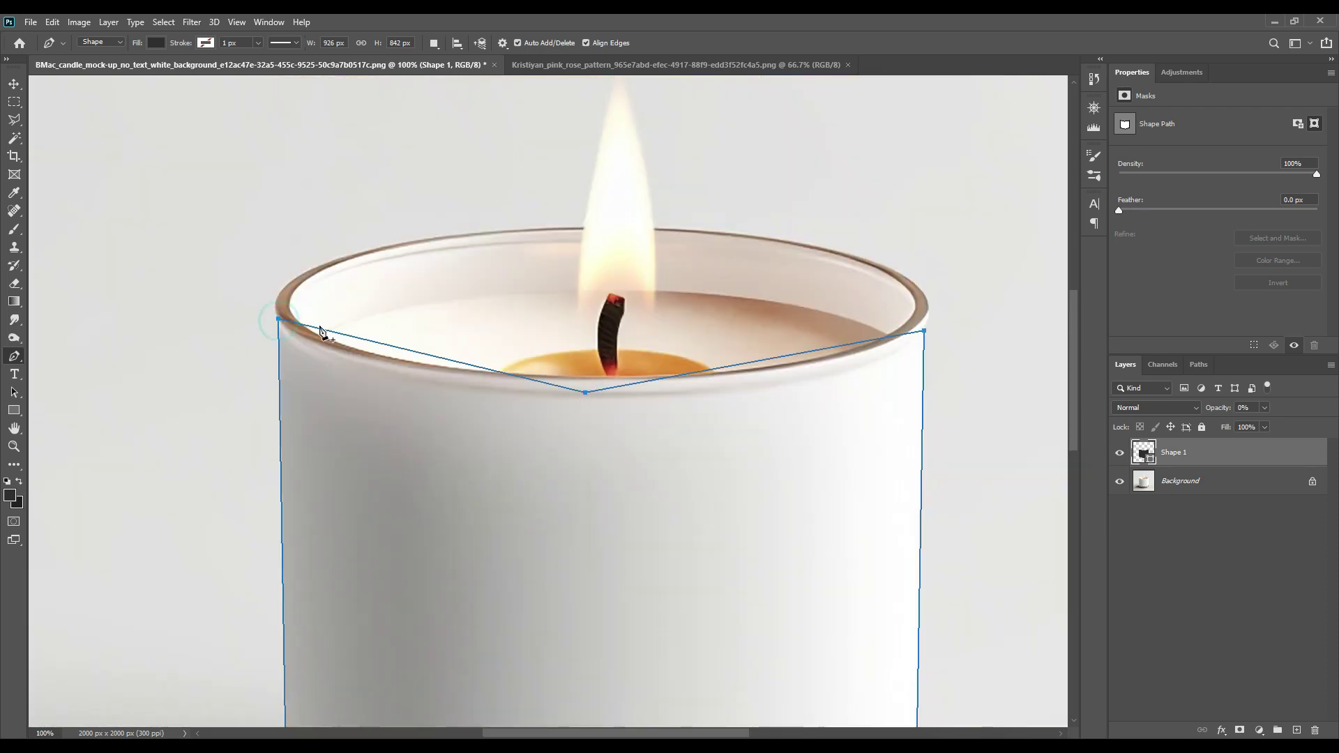
Add anchor points that bend the left and right top edges along the rim.
right_click(14, 364)
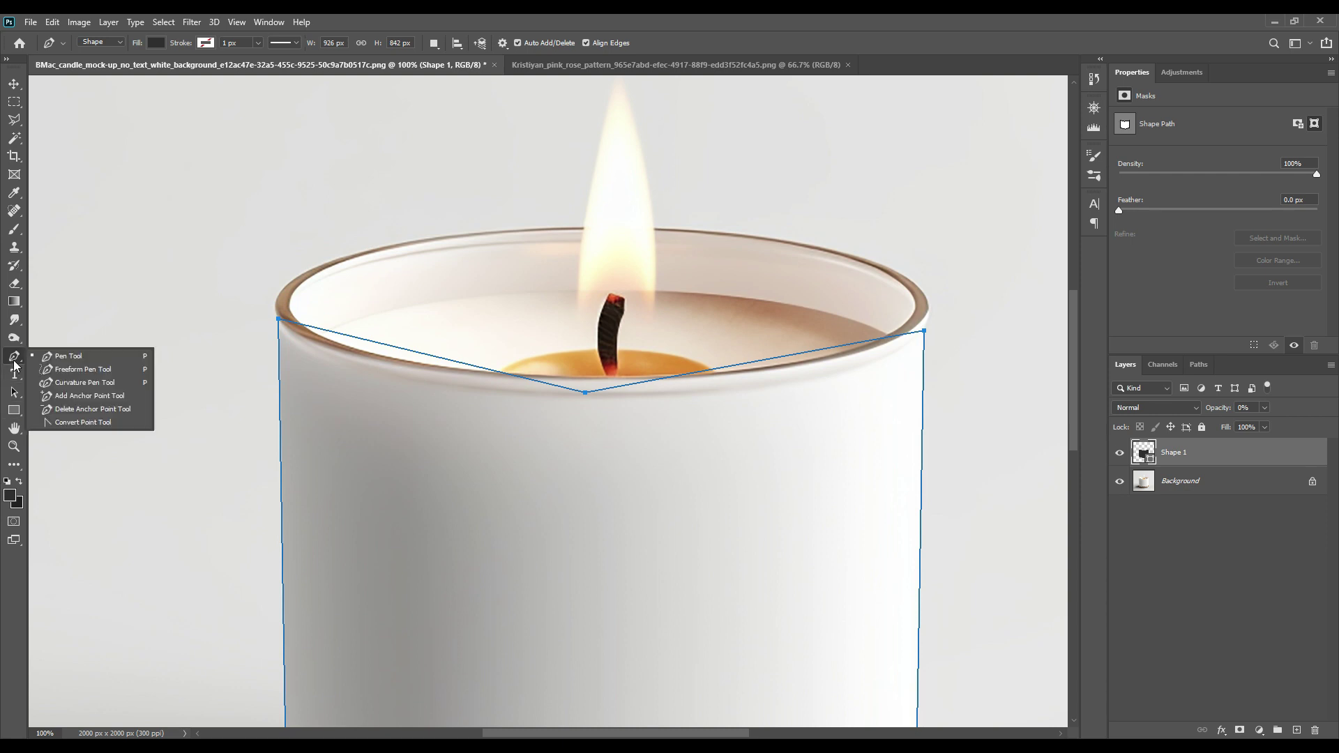
left_click(57, 395)
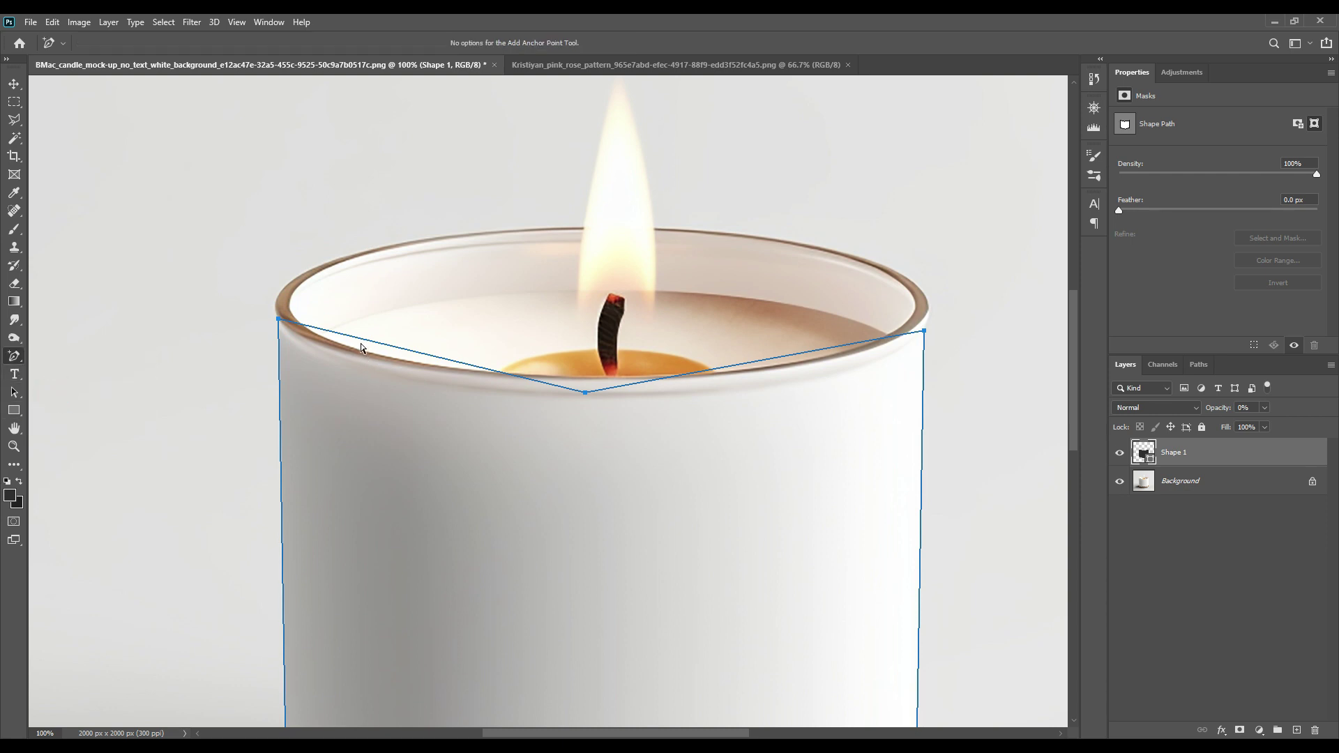
right_click(16, 358)
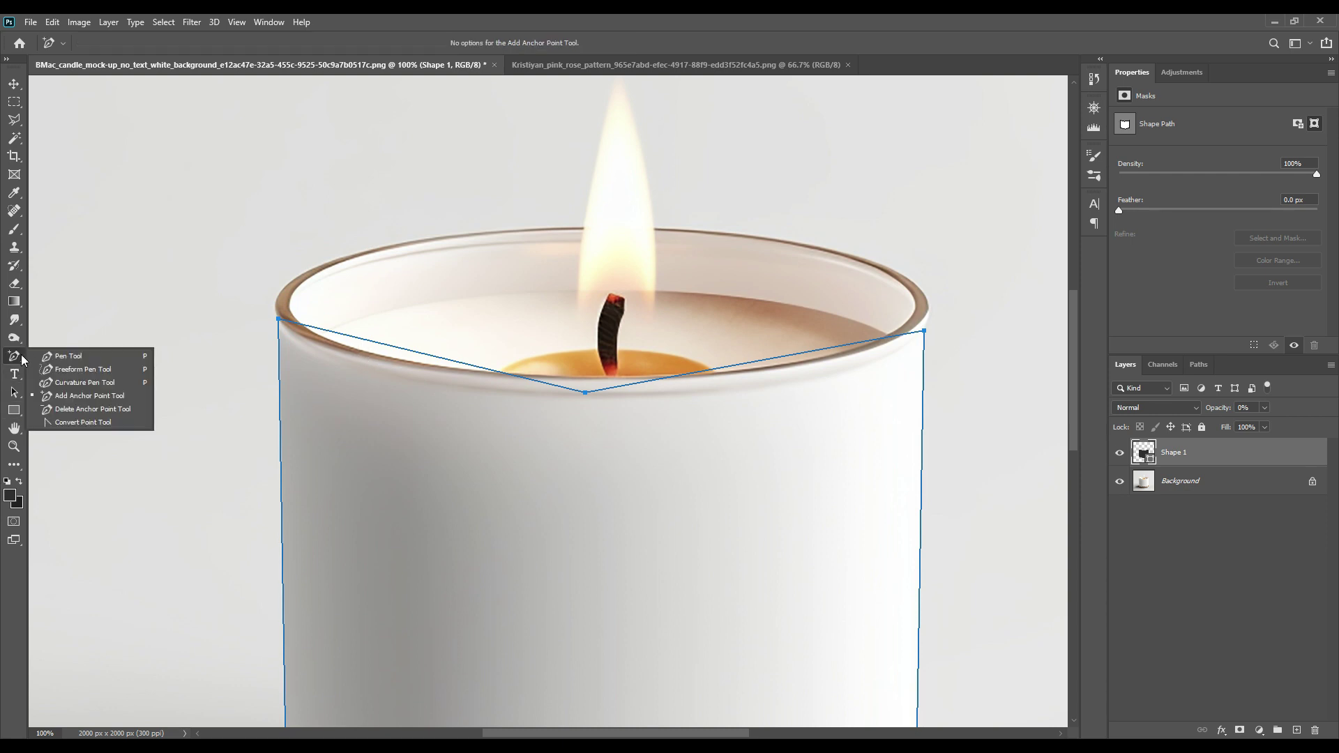
left_click(62, 396)
left_click(359, 339)
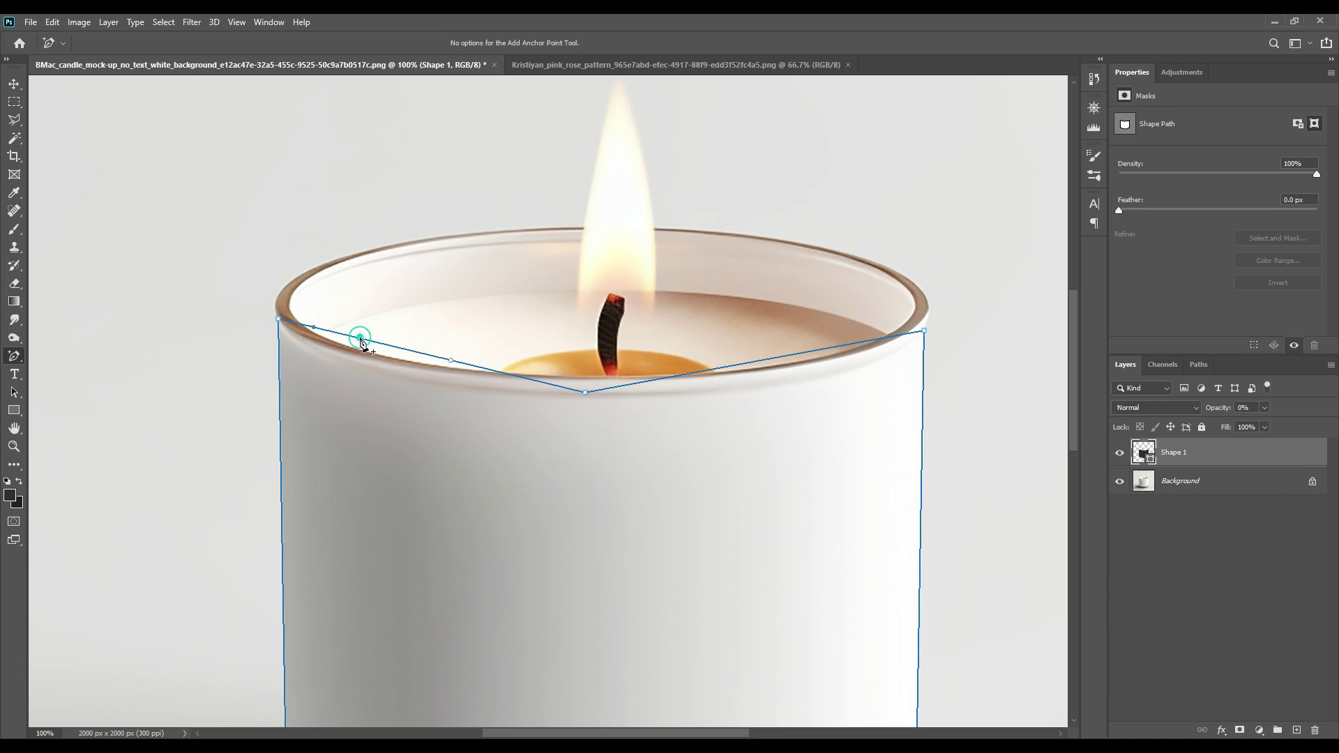
left_click_drag(356, 357, 276, 344)
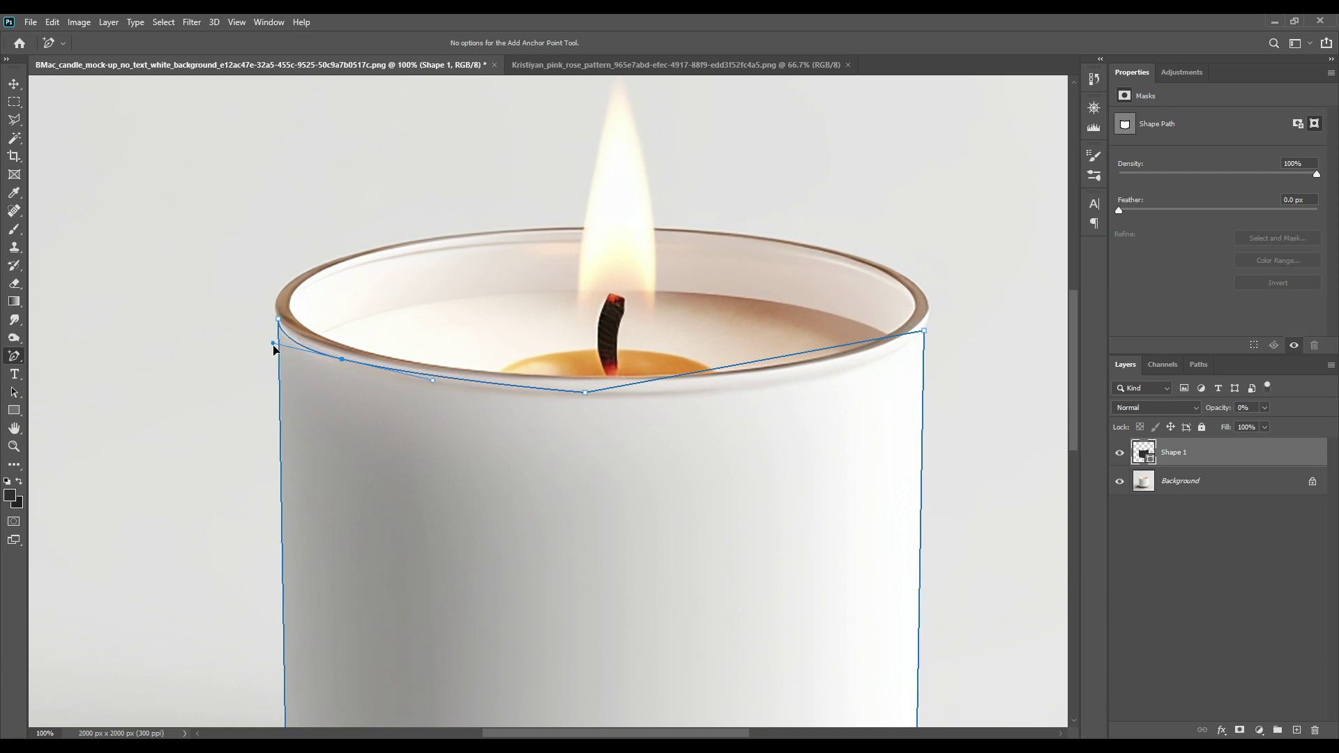
left_click_drag(433, 378, 512, 403)
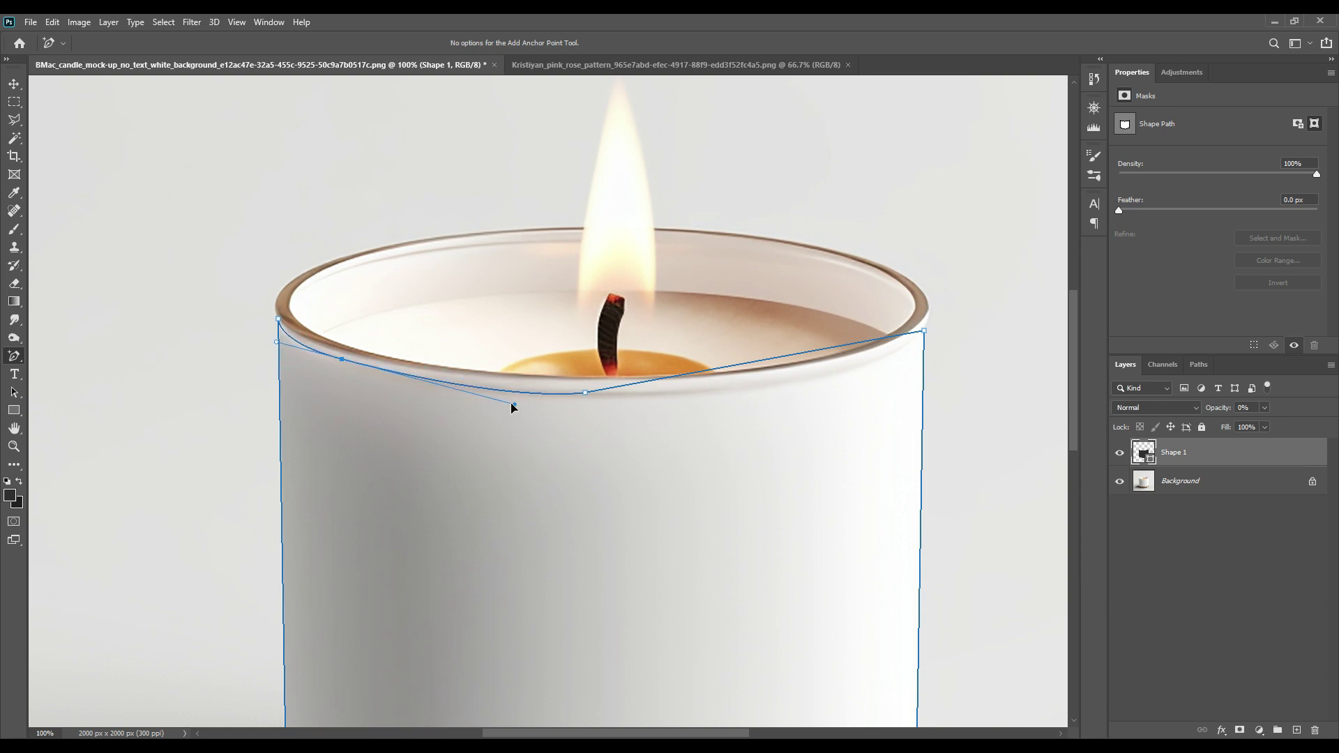
left_click(280, 320)
left_click_drag(792, 354, 805, 379)
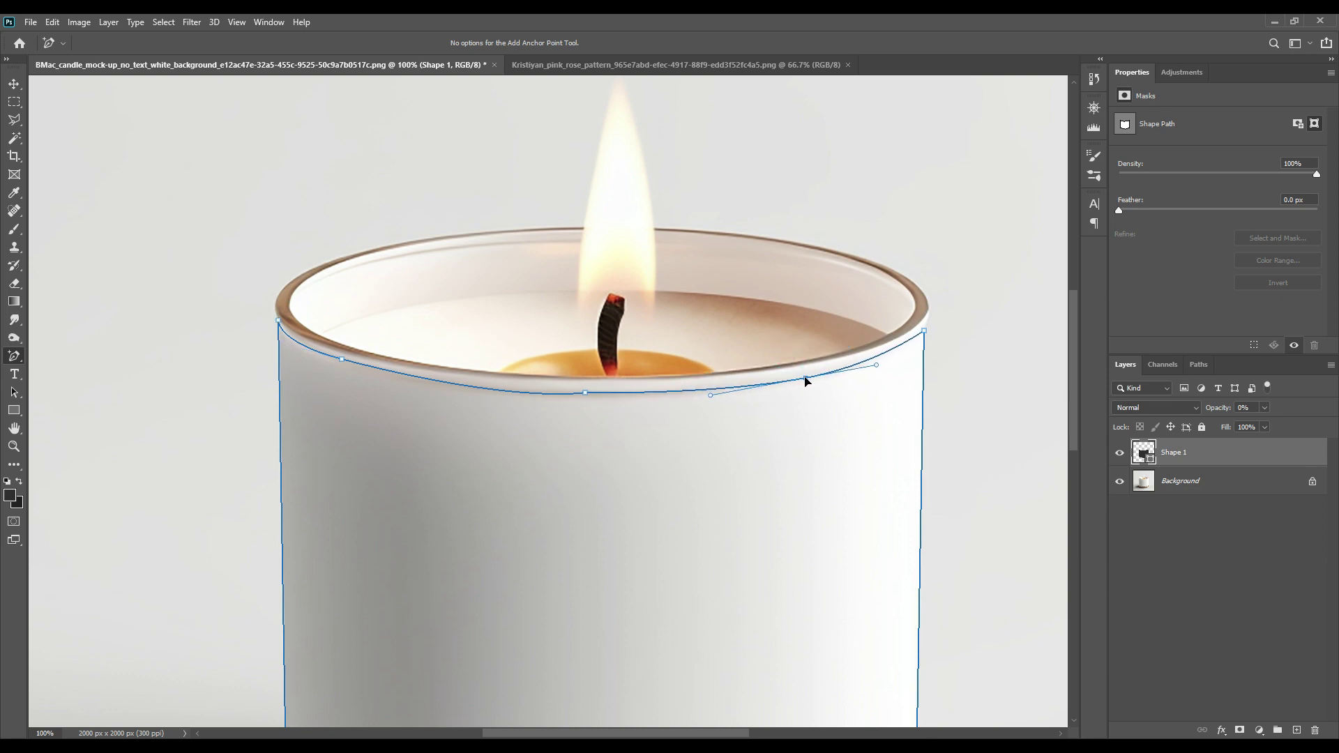
Adjust the right rim curve and delete the centre anchor for one smooth top curve.
left_click_drag(623, 431, 622, 428)
key("Down")
key("Down")
key("Down")
key("Down")
key("Down")
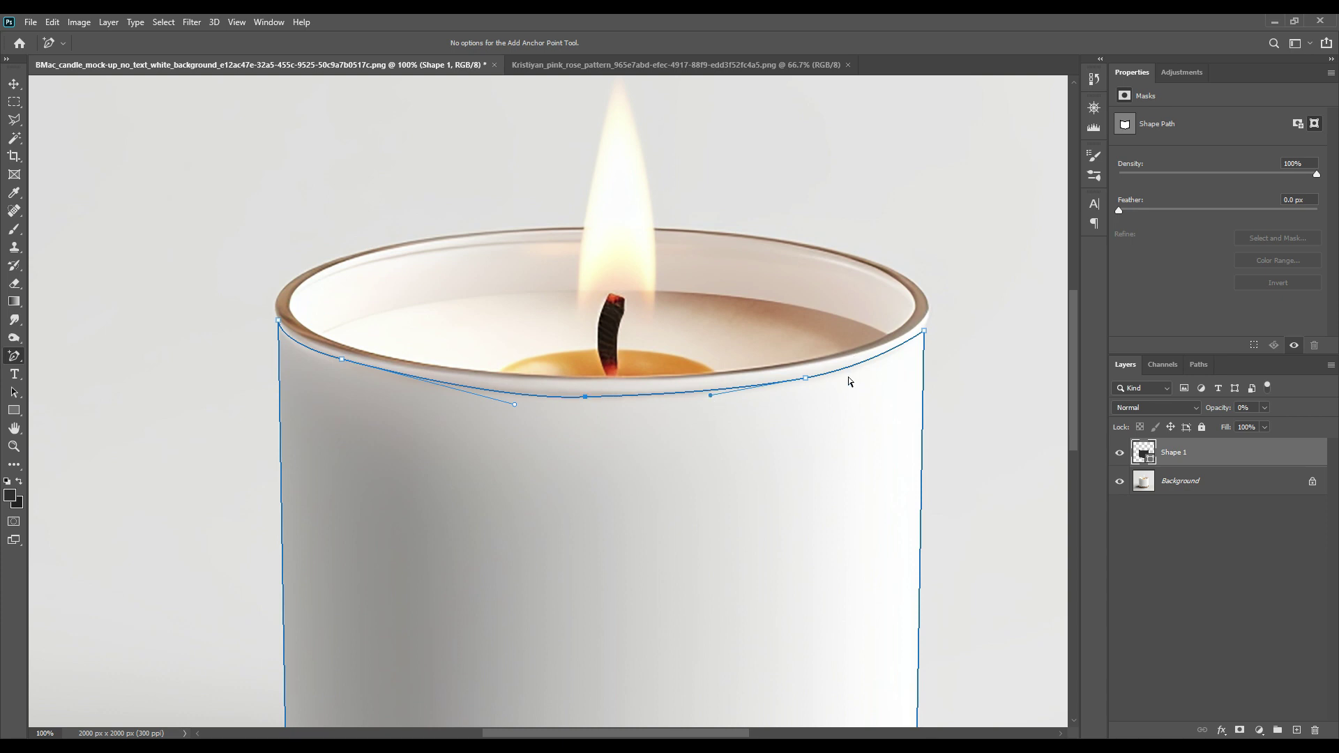
left_click(805, 378)
left_click_drag(877, 367, 920, 363)
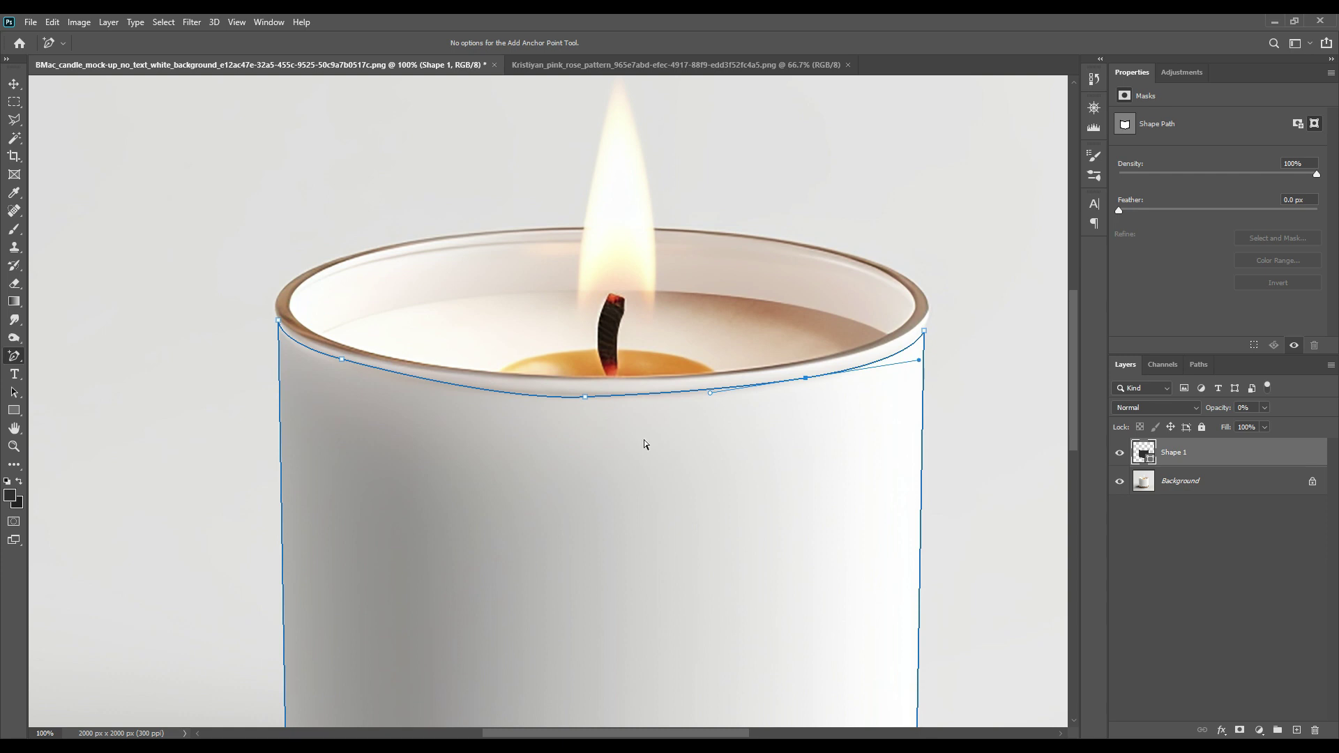
left_click(585, 396)
right_click(584, 401)
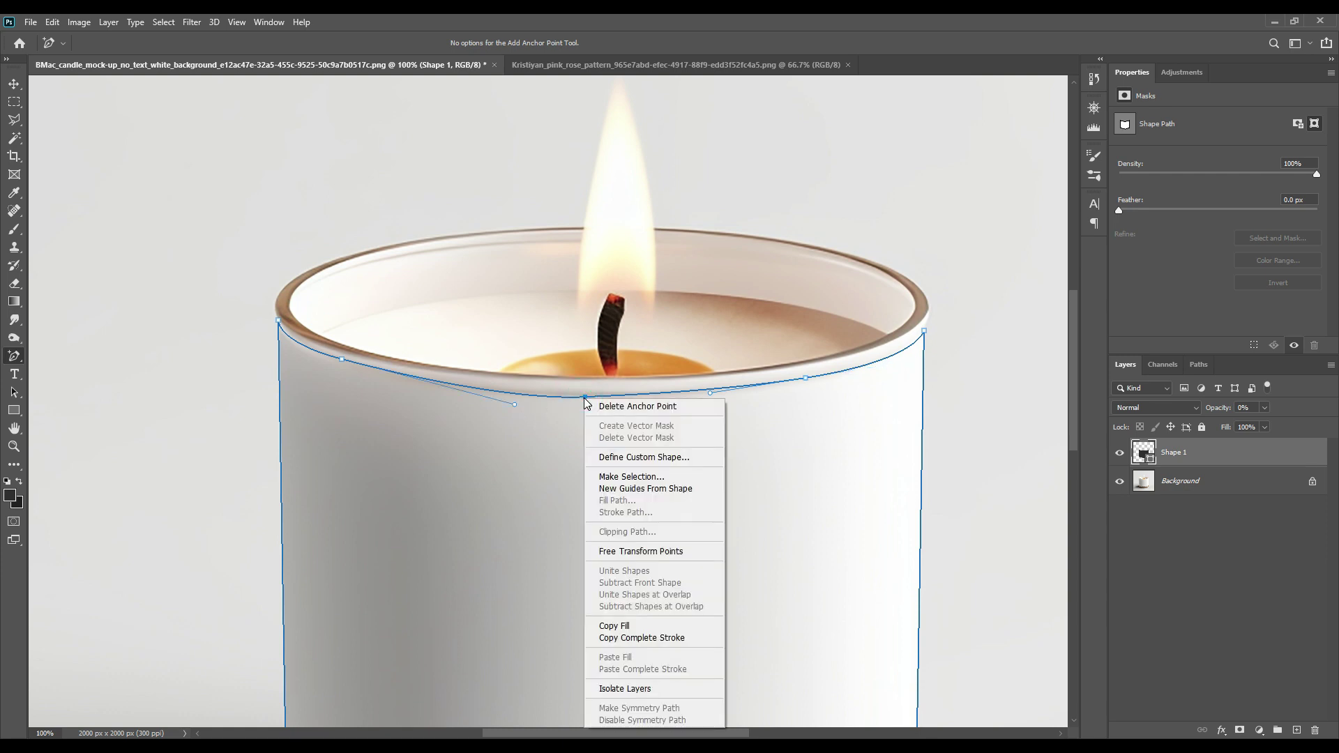
left_click(607, 408)
left_click_drag(590, 402, 603, 406)
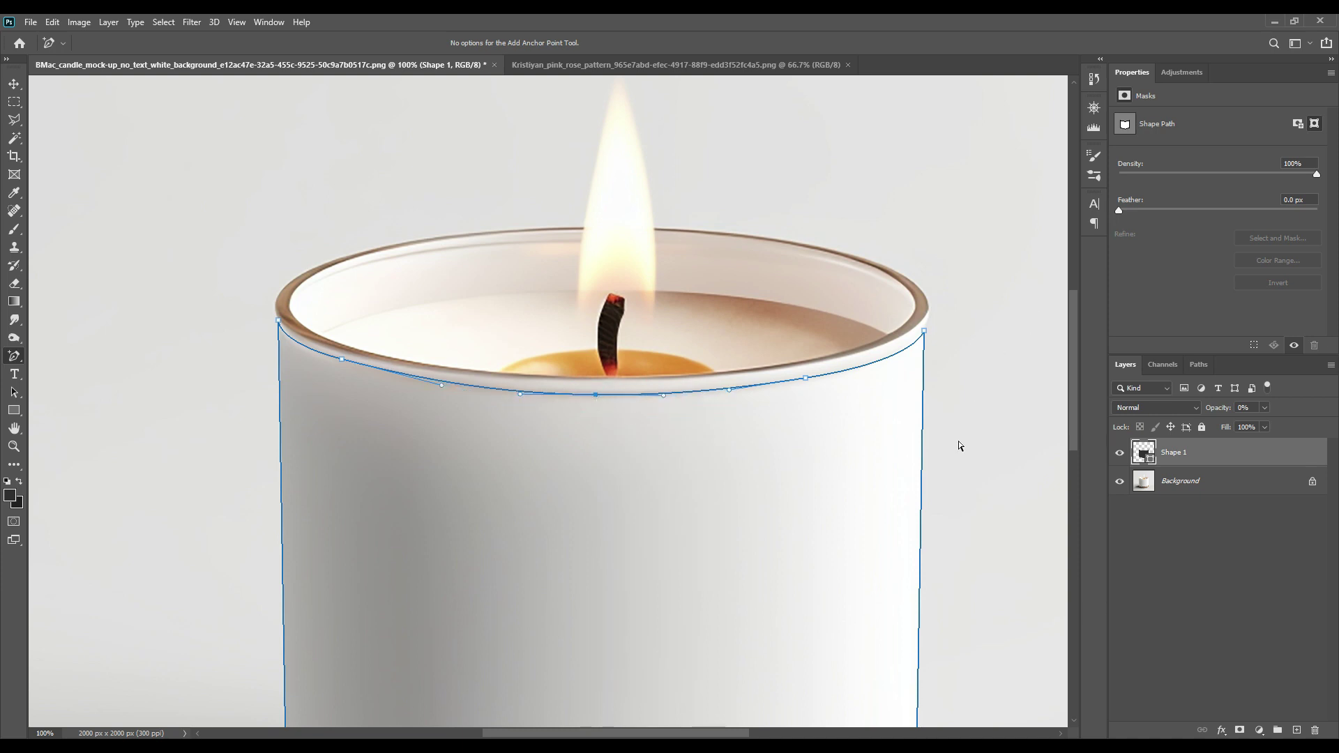
scroll(994, 563, "down", 10)
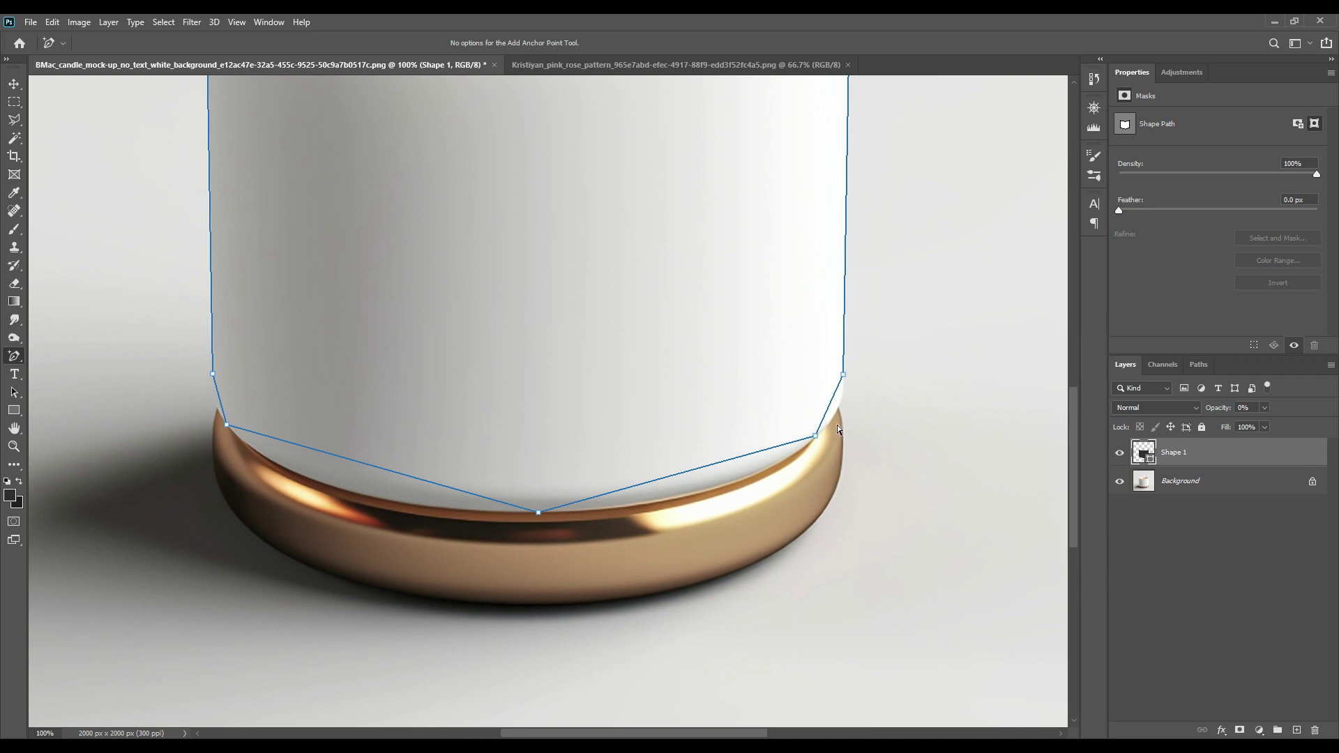
Curve Shape 1's lower corners and bottom edge along the top of the gold base.
left_click_drag(833, 397, 839, 408)
left_click_drag(708, 464, 798, 467)
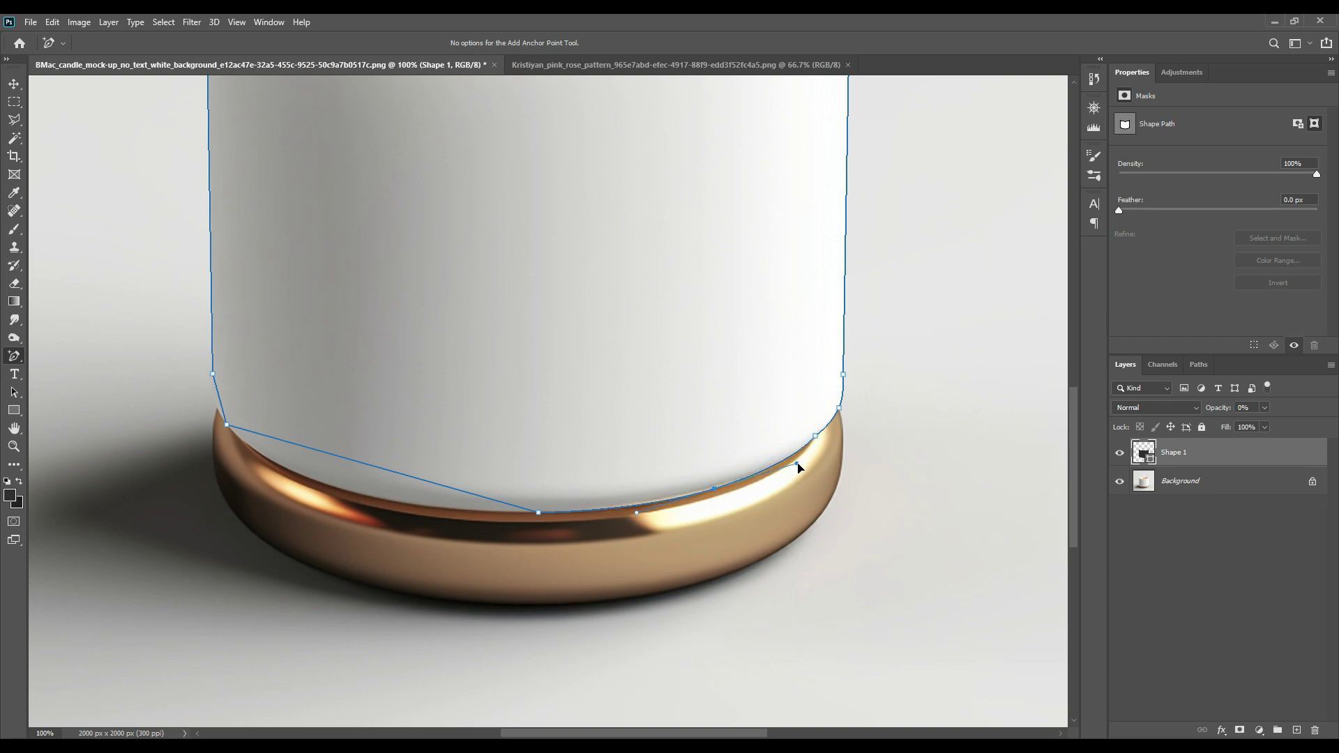
left_click_drag(359, 463, 335, 489)
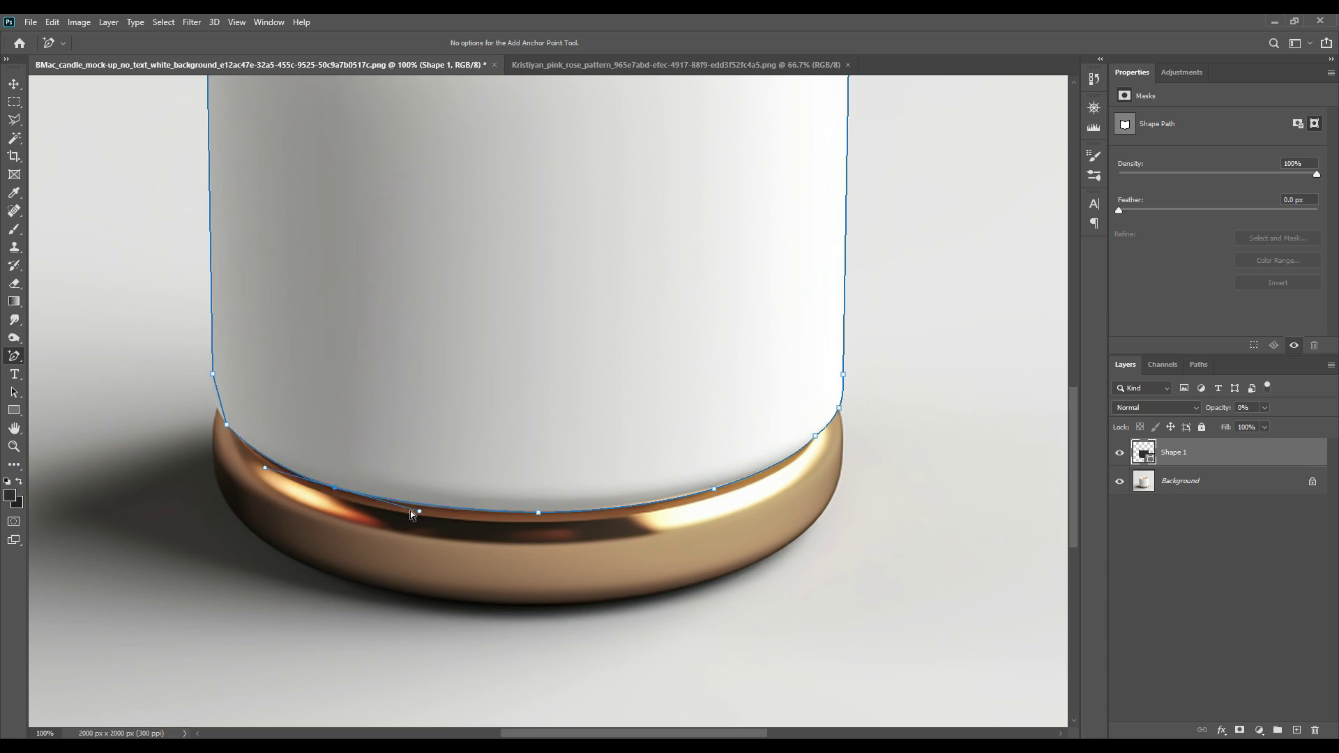
left_click_drag(418, 512, 425, 516)
left_click(224, 406)
left_click_drag(223, 407, 216, 404)
left_click_drag(647, 311, 646, 411)
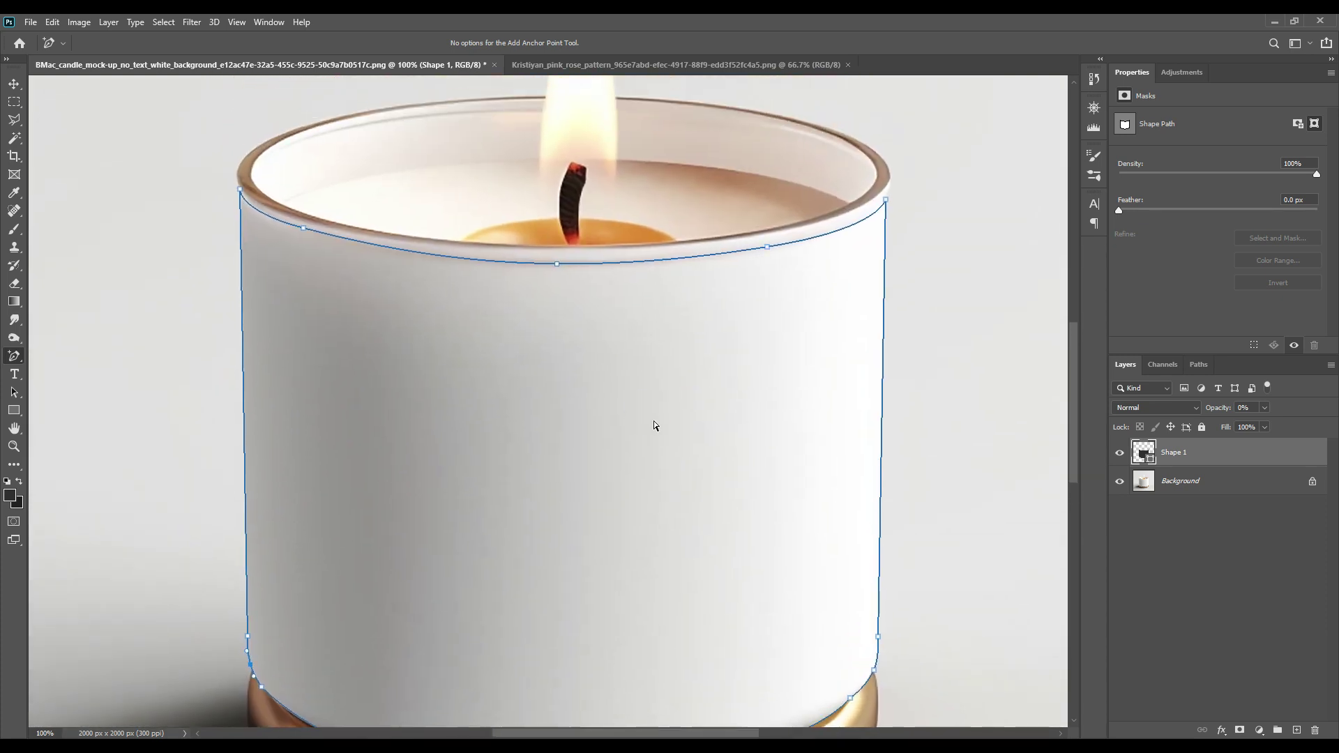
key("ctrl+0")
left_click(1171, 508)
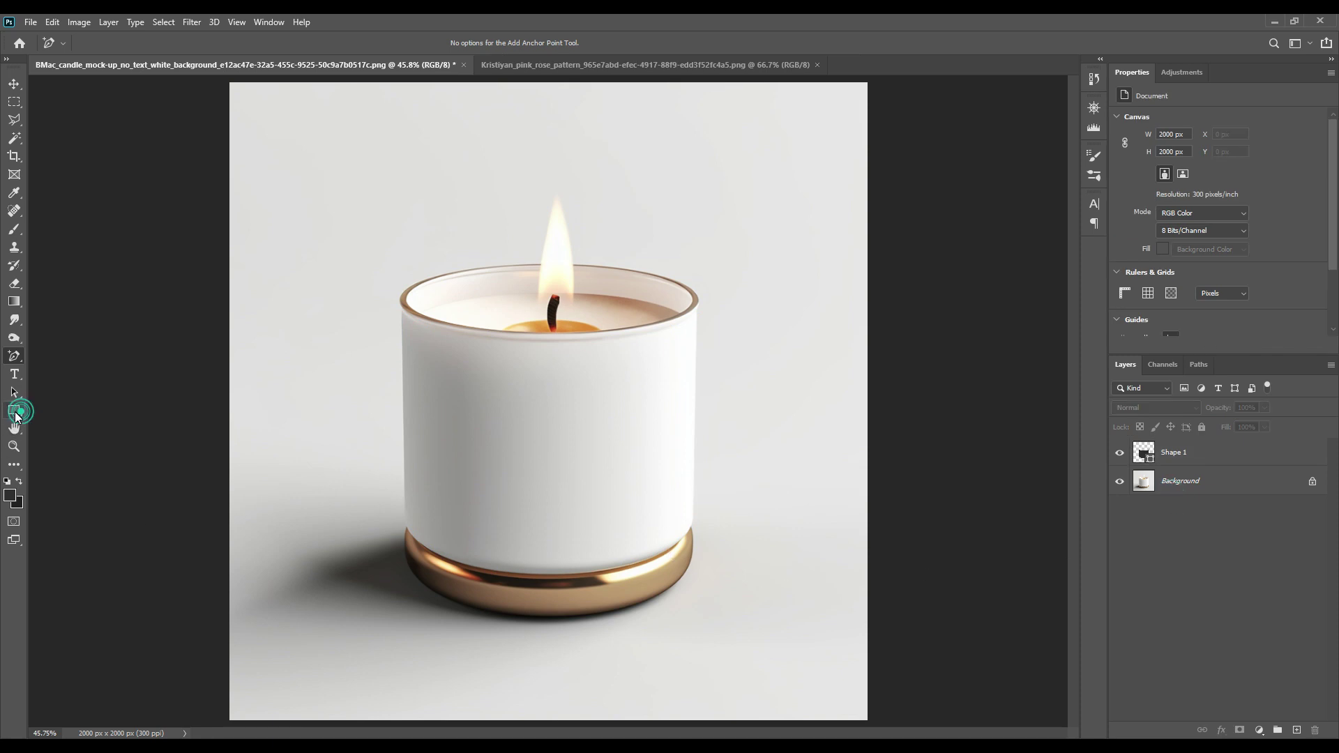
Draw a rectangle across the jar body and stretch it down over the base.
left_click(14, 410)
left_click(90, 411)
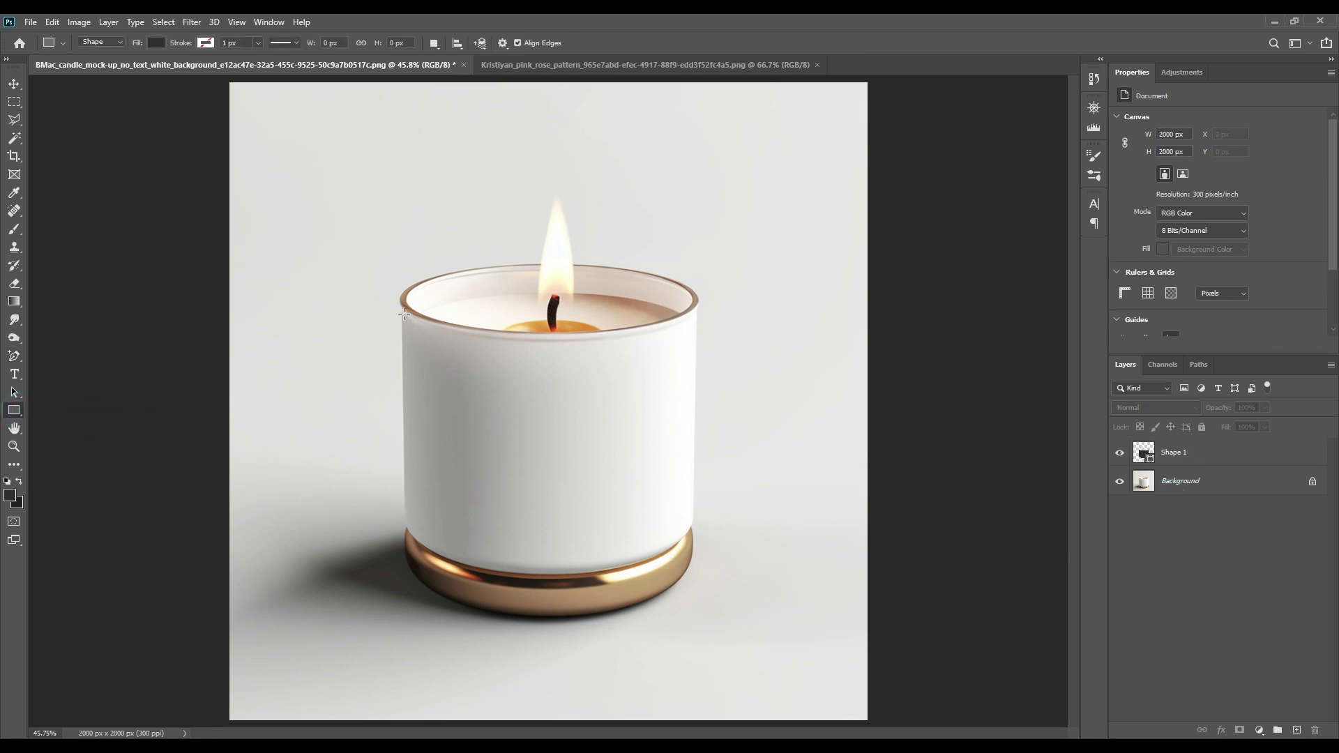
left_click_drag(397, 307, 700, 527)
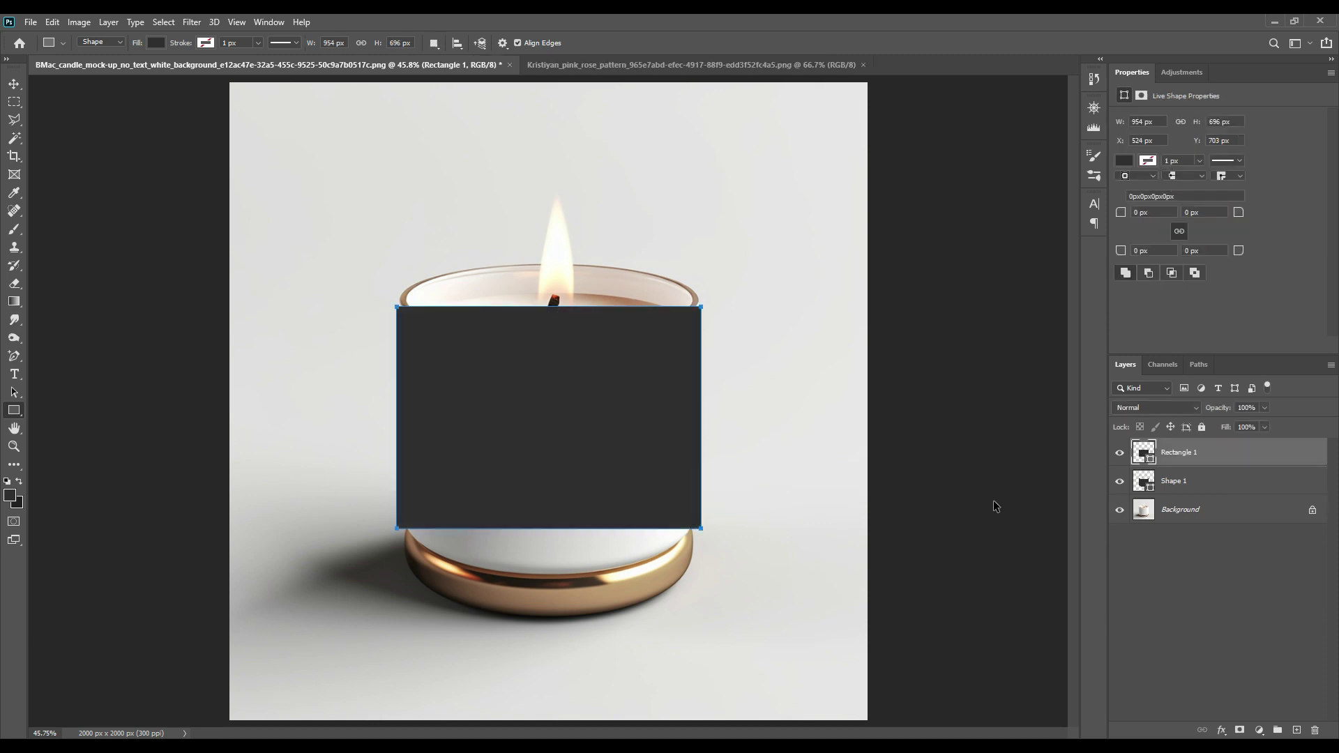
key("ctrl+t")
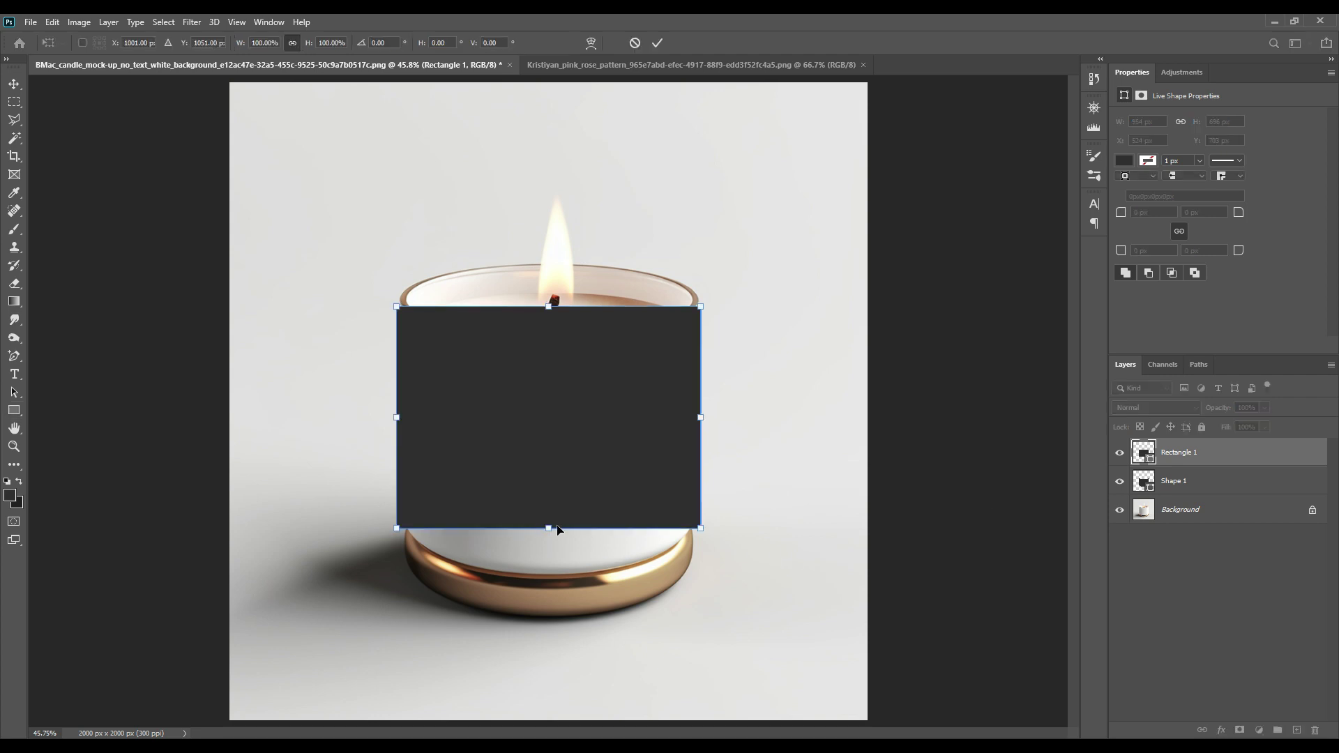
left_click_drag(549, 529, 552, 556)
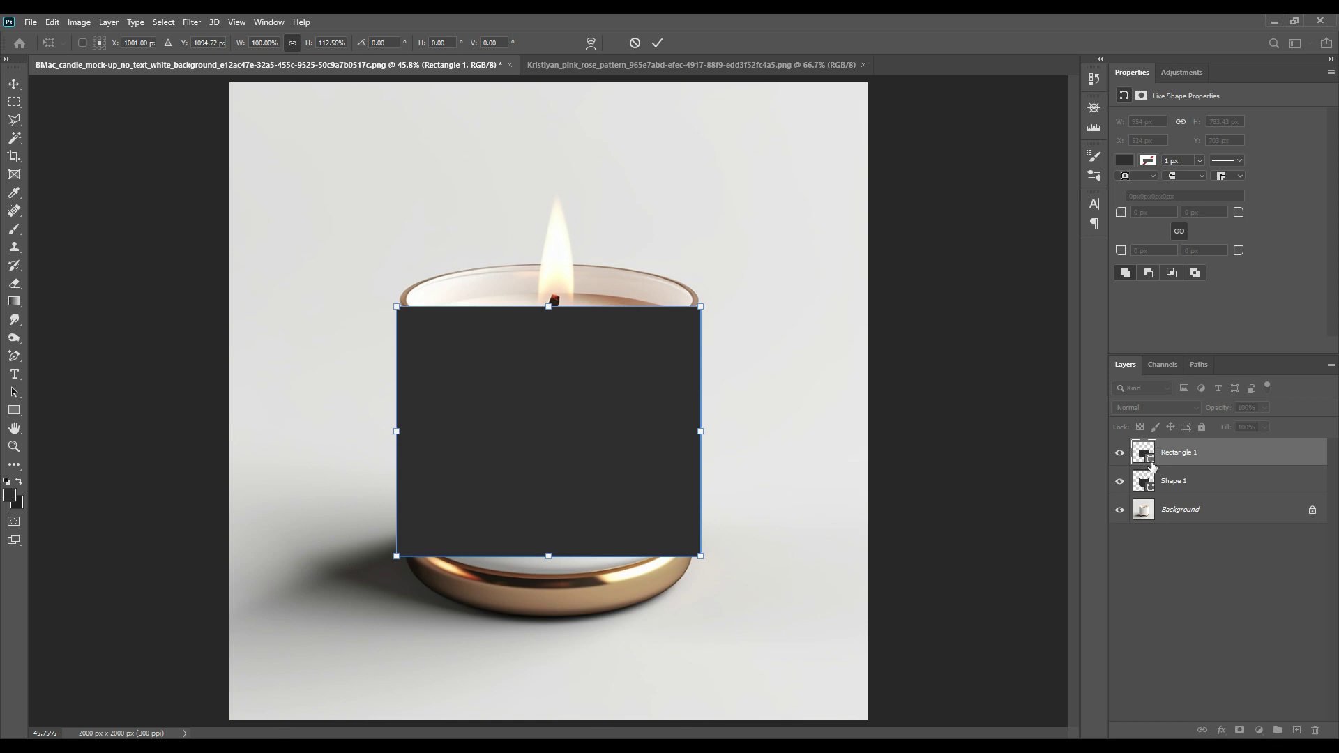
Fill the rectangle blue and convert it to a smart object.
double_click(1150, 461)
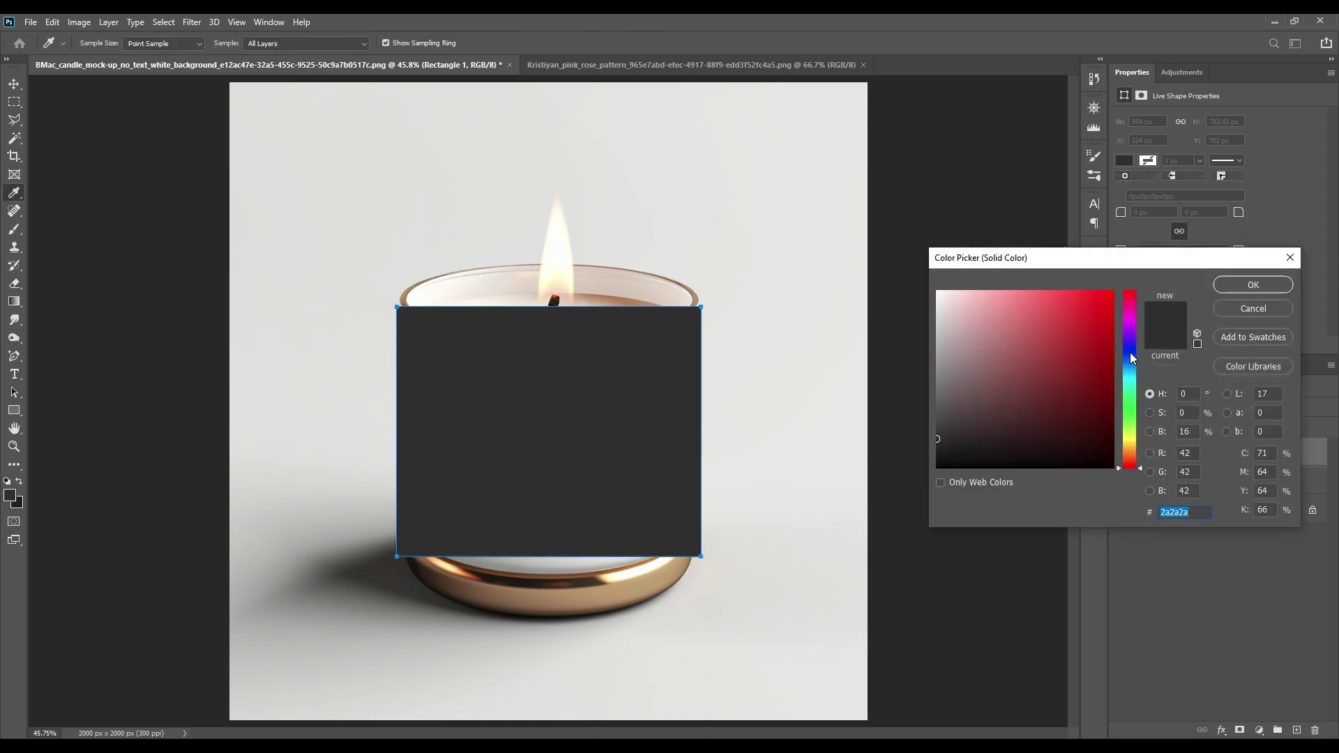
left_click(1098, 320)
left_click(1253, 285)
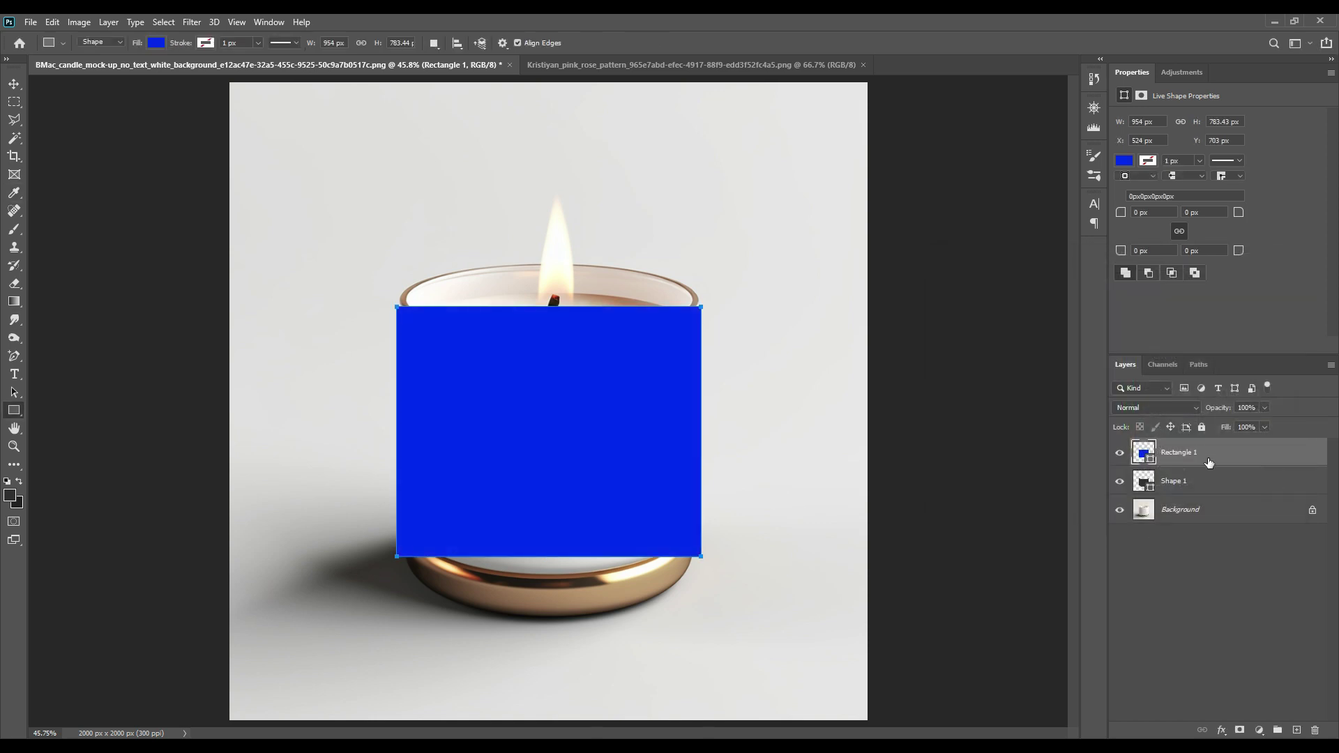
right_click(1219, 457)
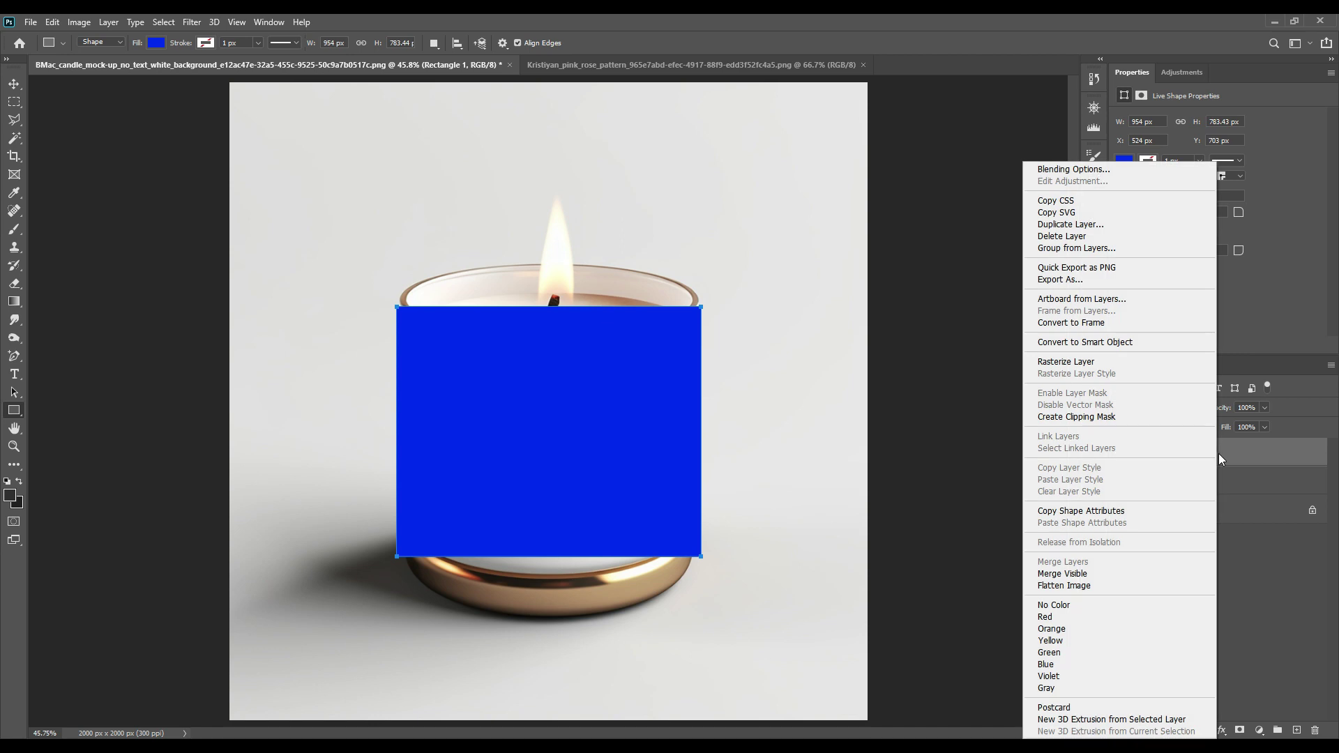
left_click(1110, 343)
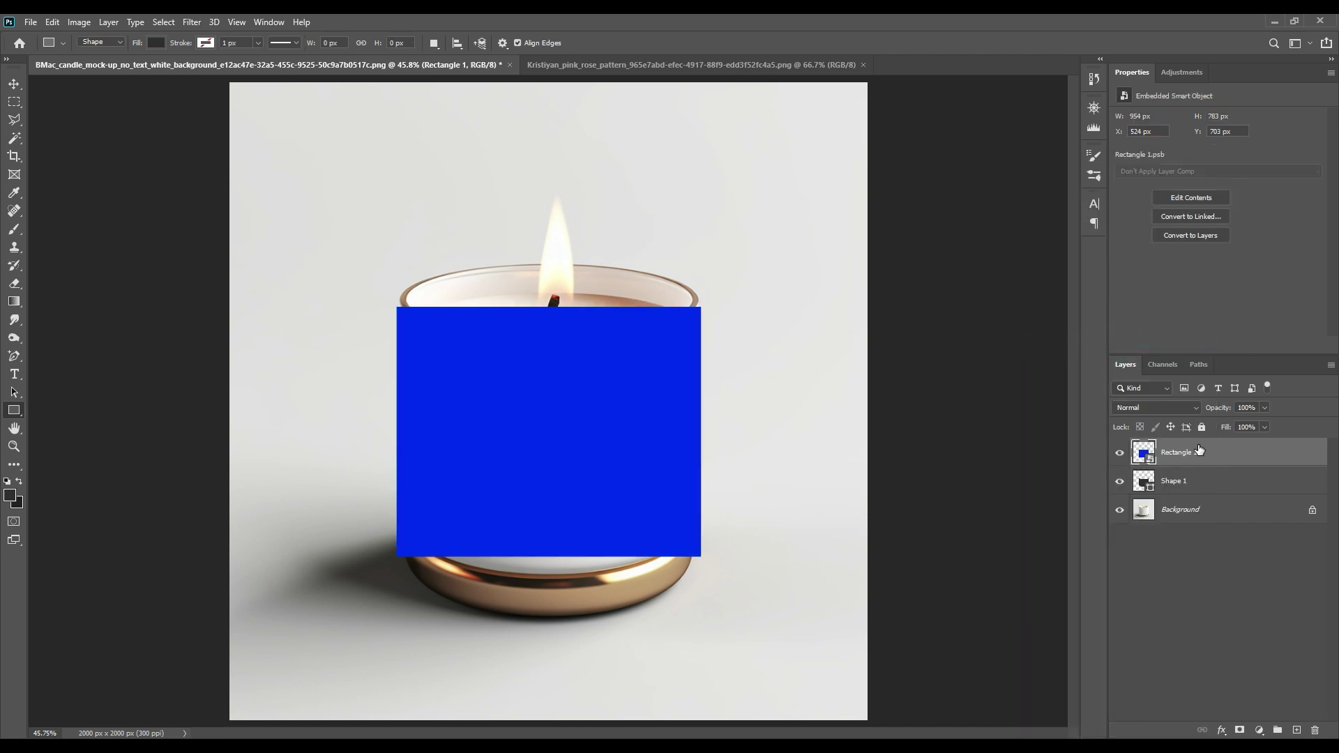
left_click(1246, 407)
Set the rectangle to 68% opacity and apply an Arch warp with about -28% bend.
type("68")
key("Return")
key("ctrl+t")
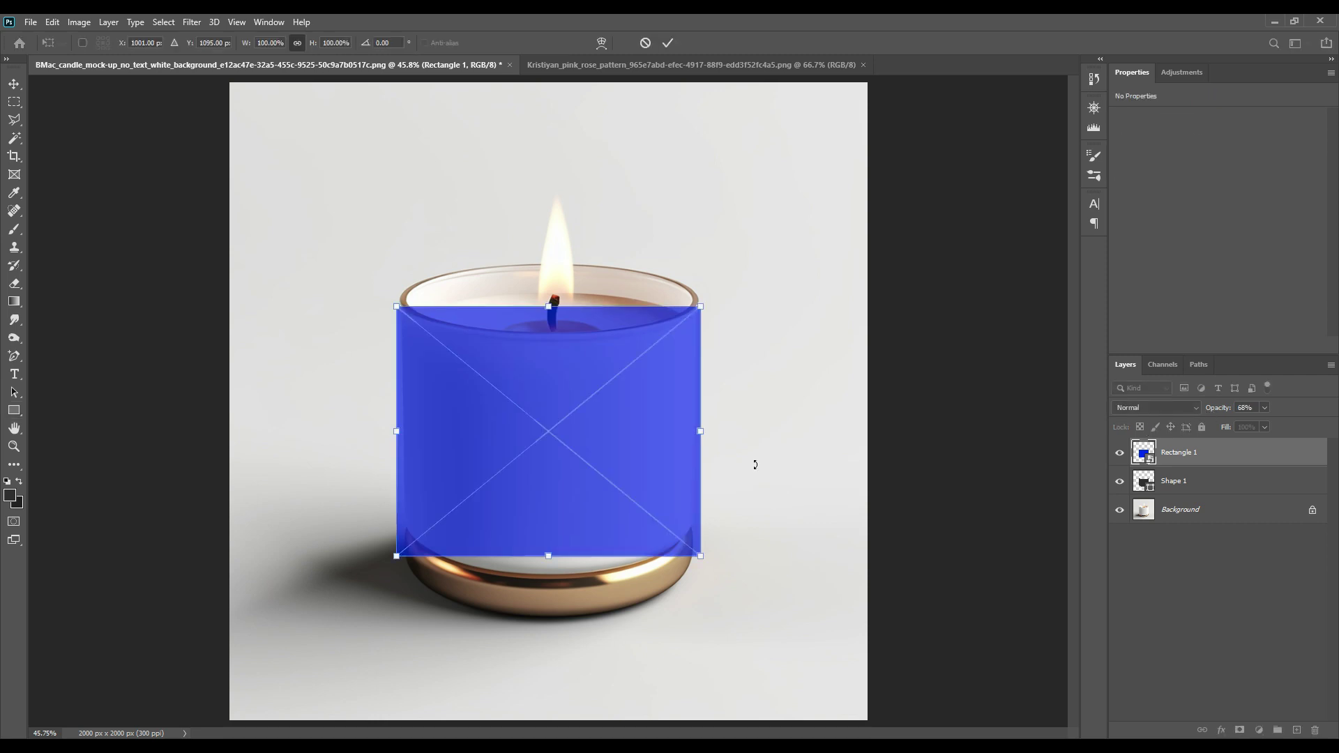
right_click(524, 351)
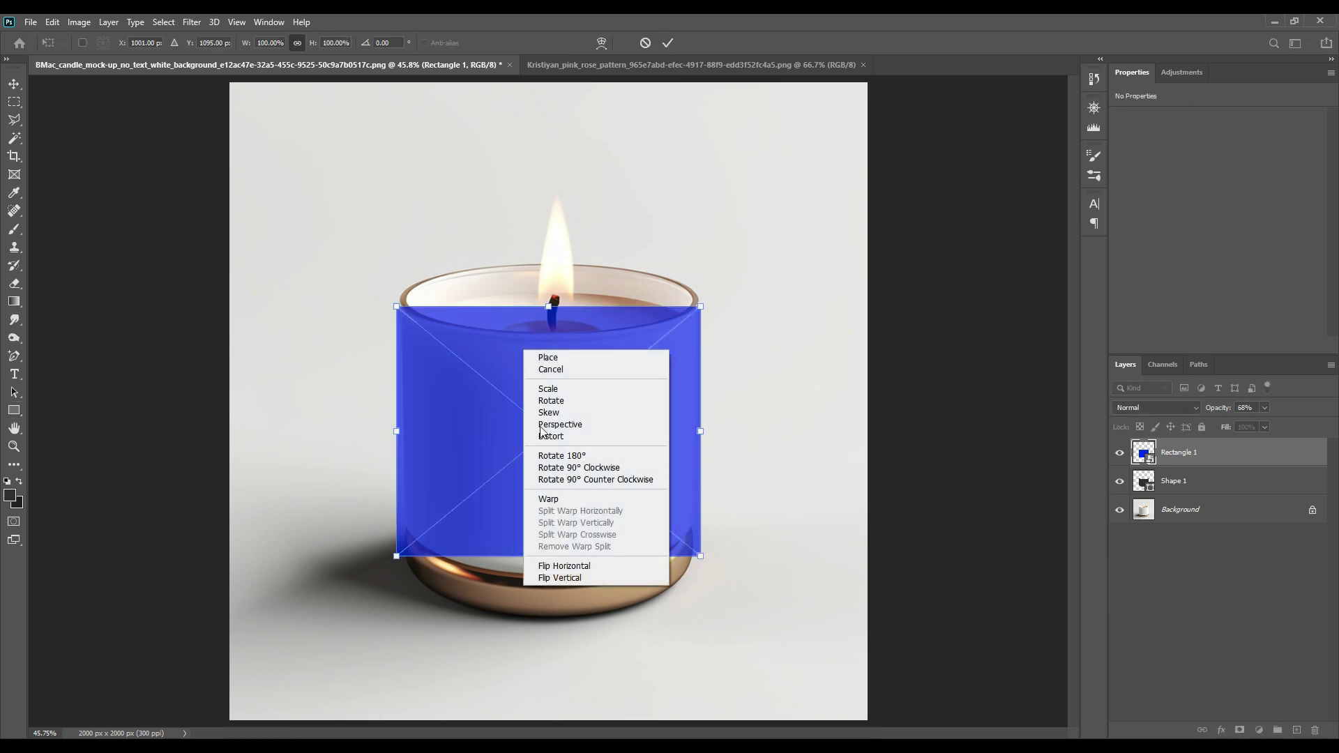
left_click(567, 501)
left_click(364, 43)
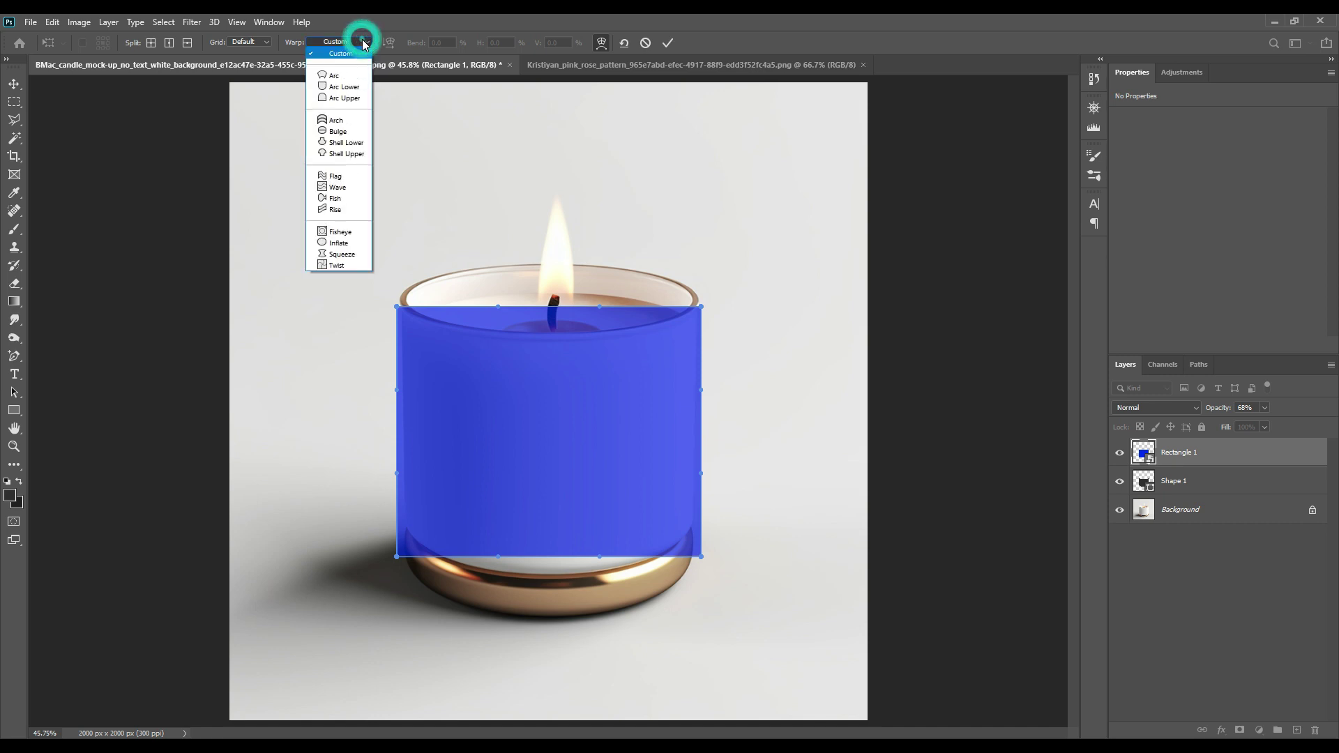
left_click(342, 121)
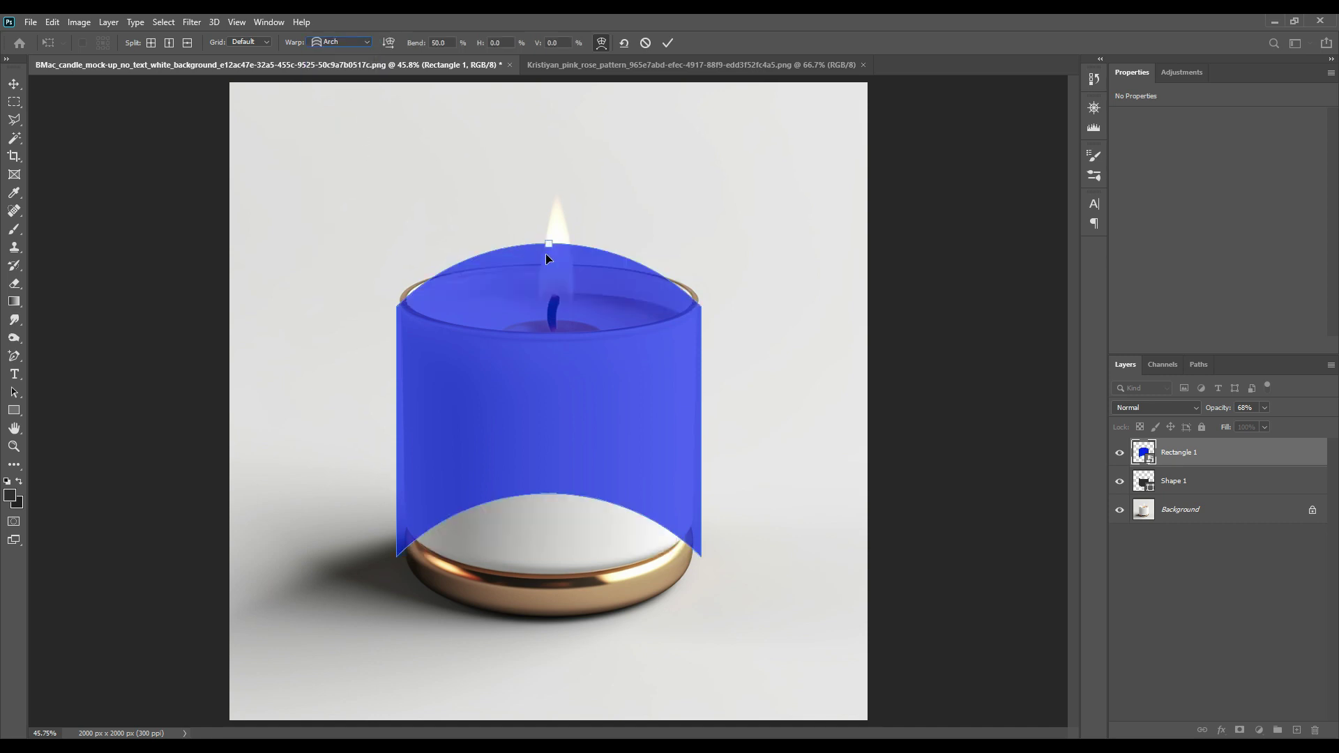
left_click_drag(549, 245, 549, 344)
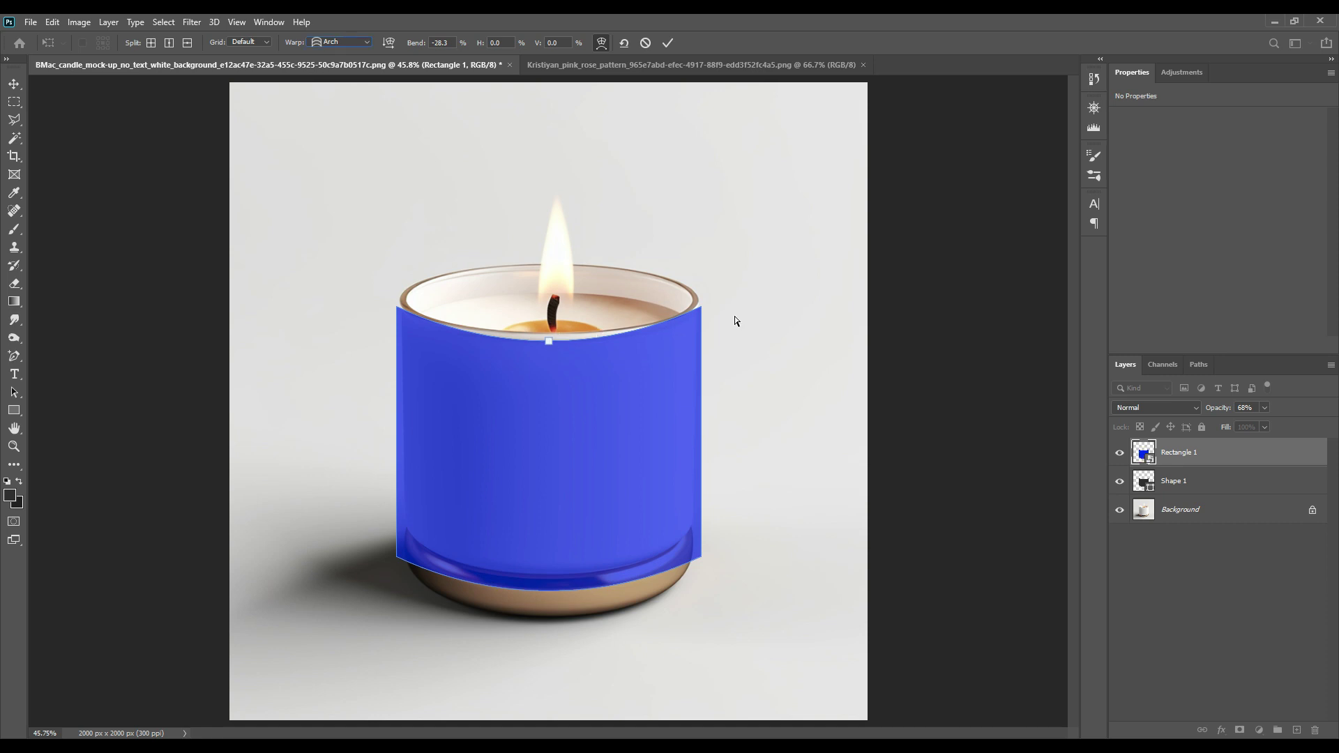
Commit the warp, restore 100% opacity, and mask the label to the Shape 1 outline.
left_click(668, 43)
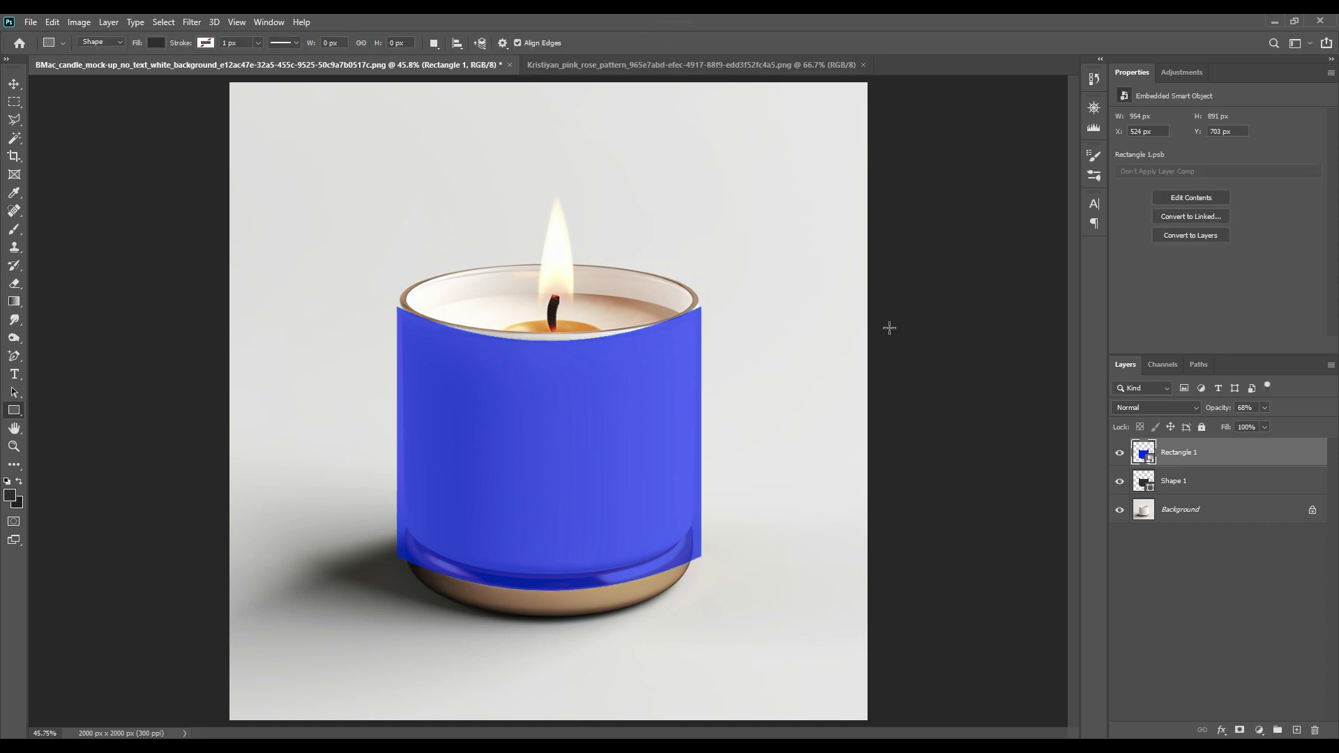
left_click_drag(1211, 408, 1315, 416)
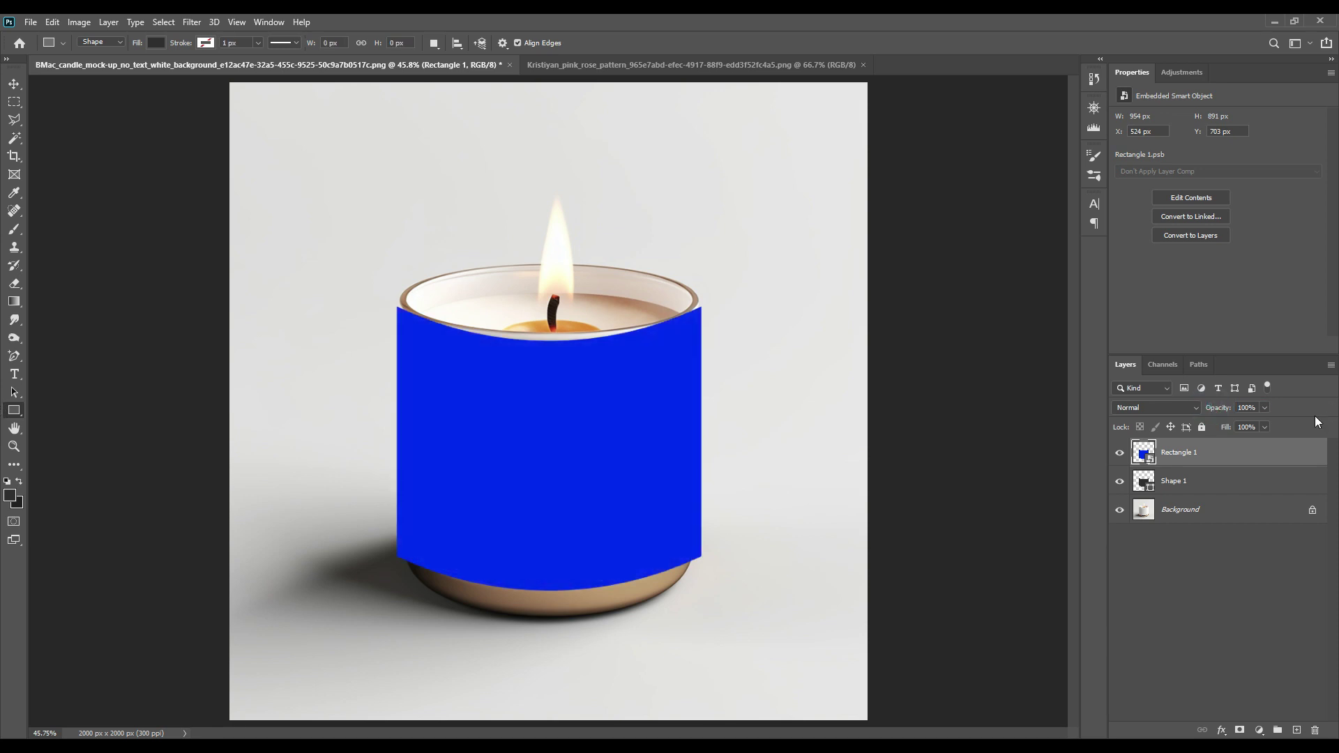
left_click(1149, 492, "ctrl")
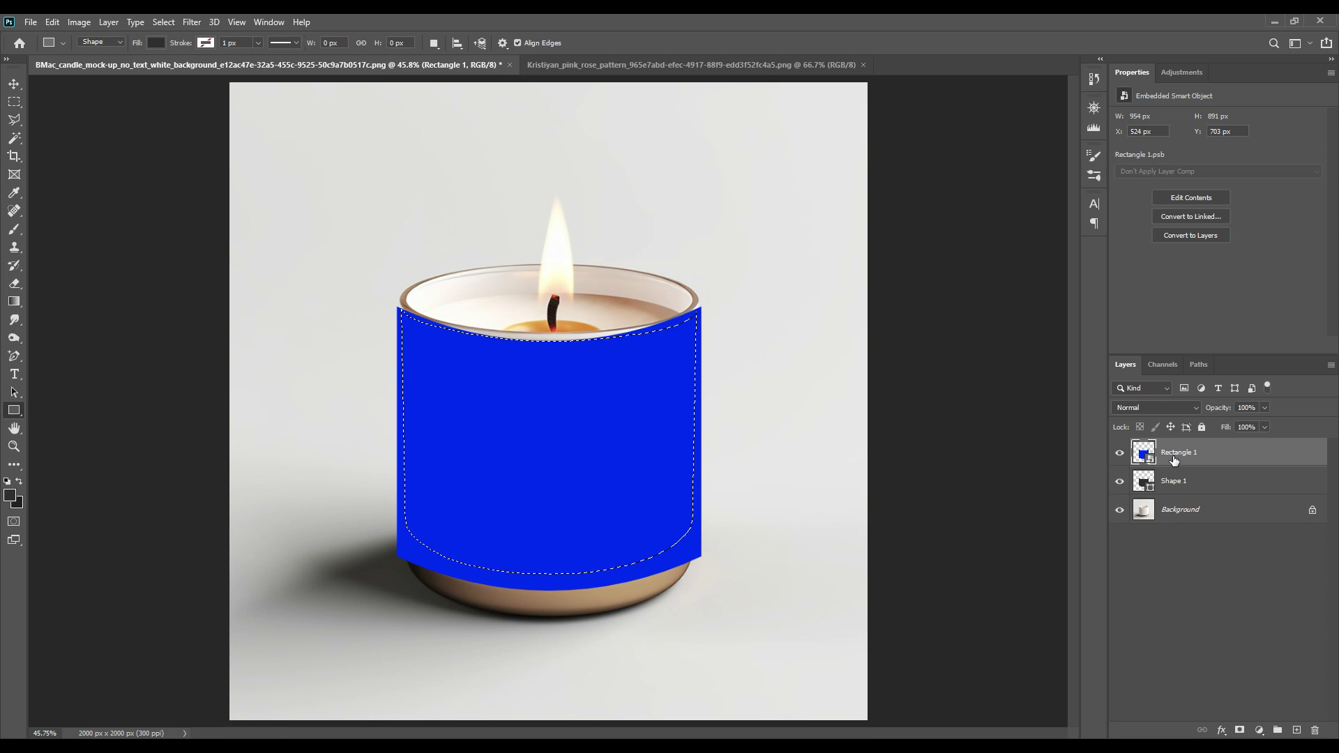
left_click(1239, 730)
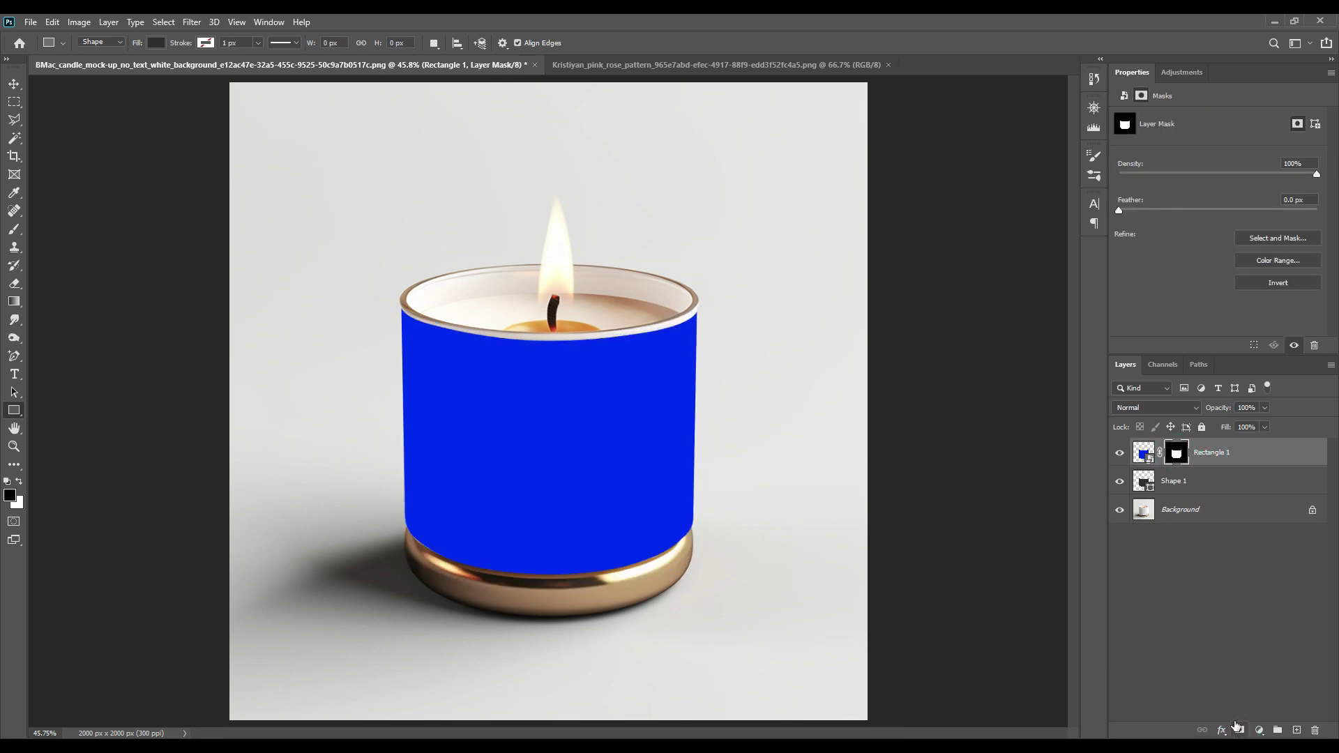
Delete the Shape 1 layer and reselect Rectangle 1.
left_click(1185, 619)
left_click(1200, 486)
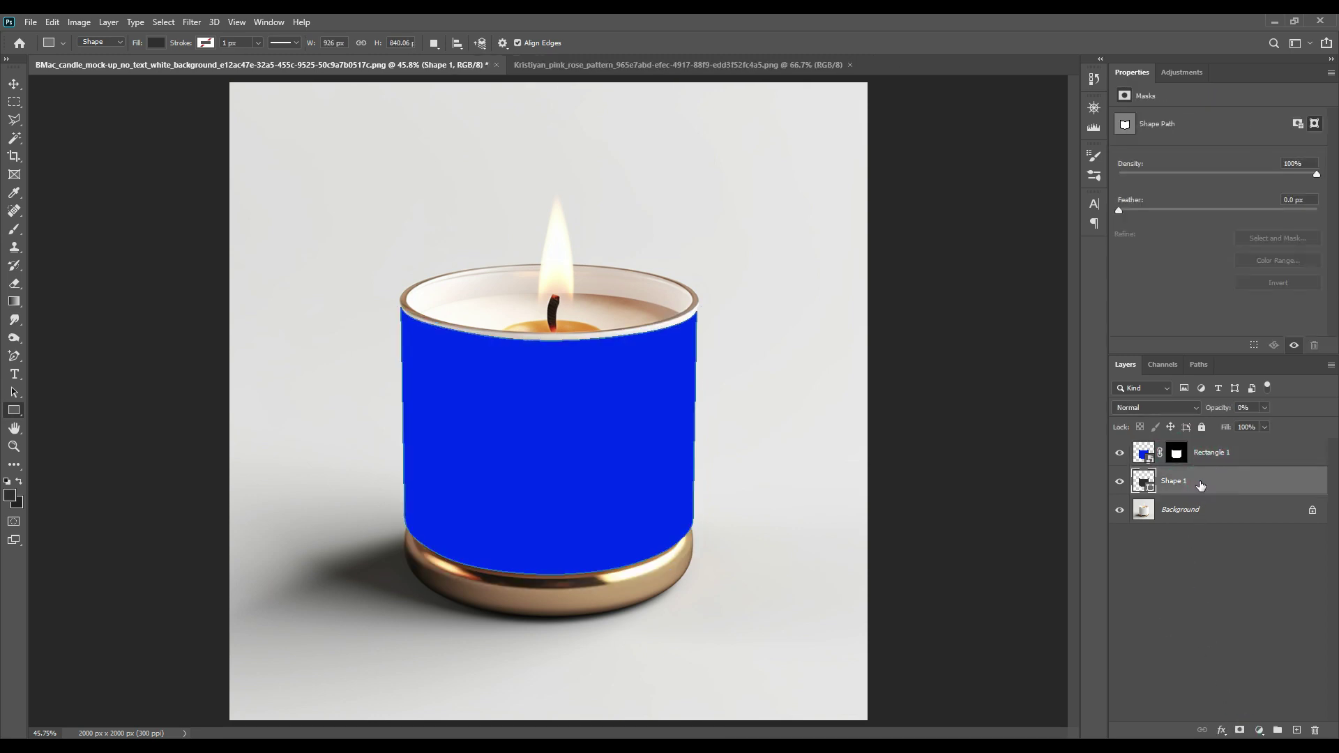
left_click(1315, 730)
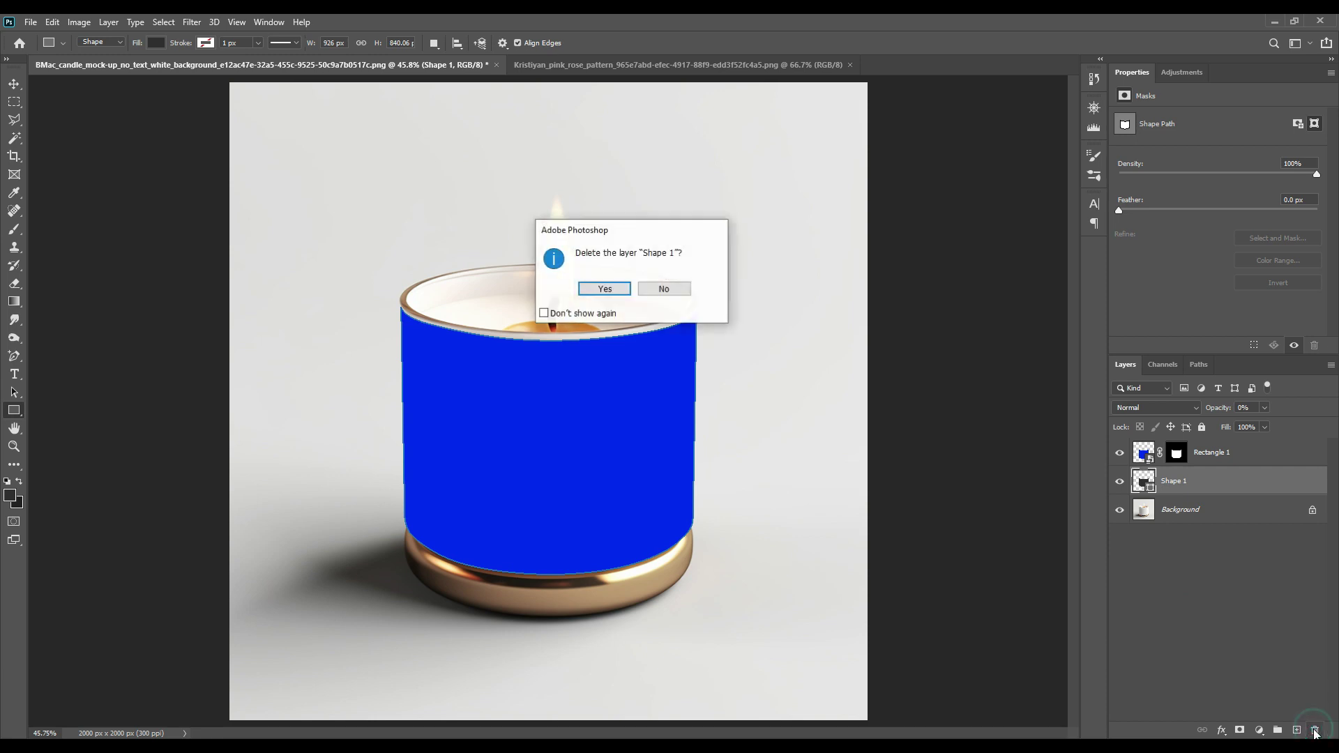
left_click(604, 289)
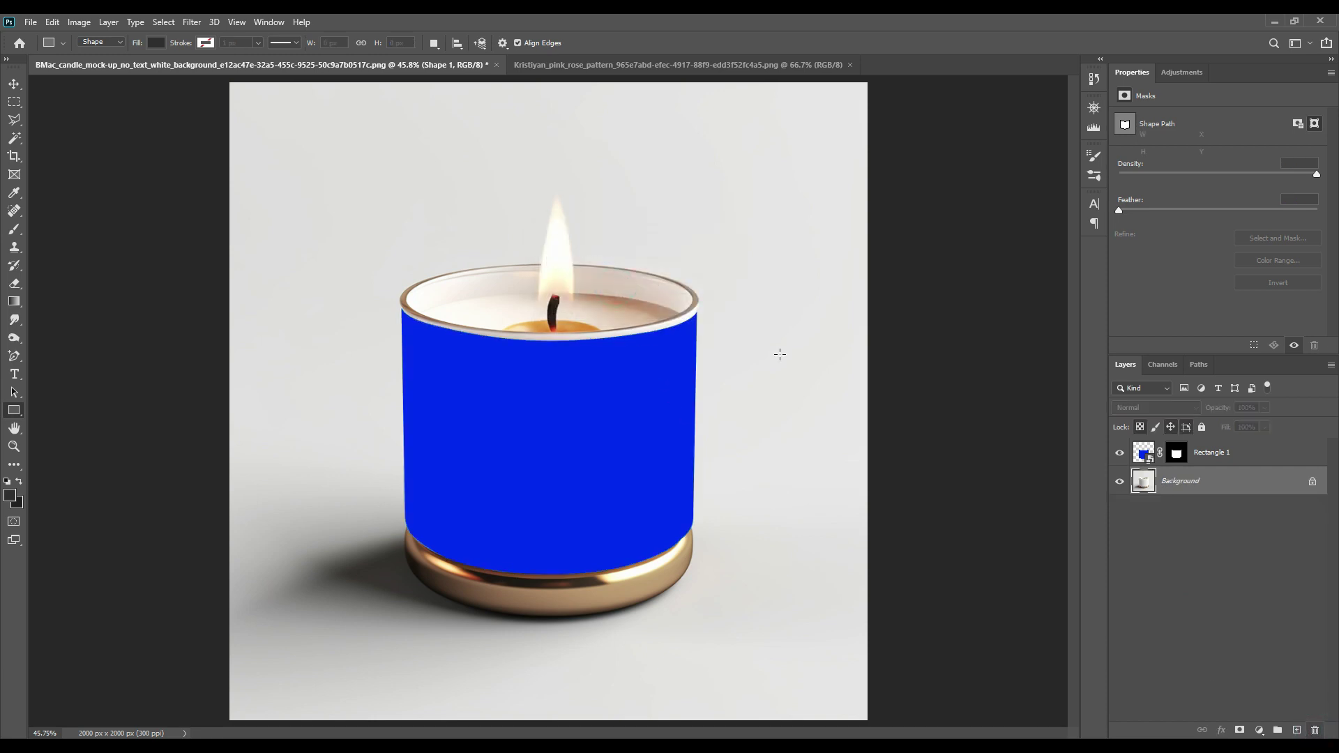
left_click(1214, 452)
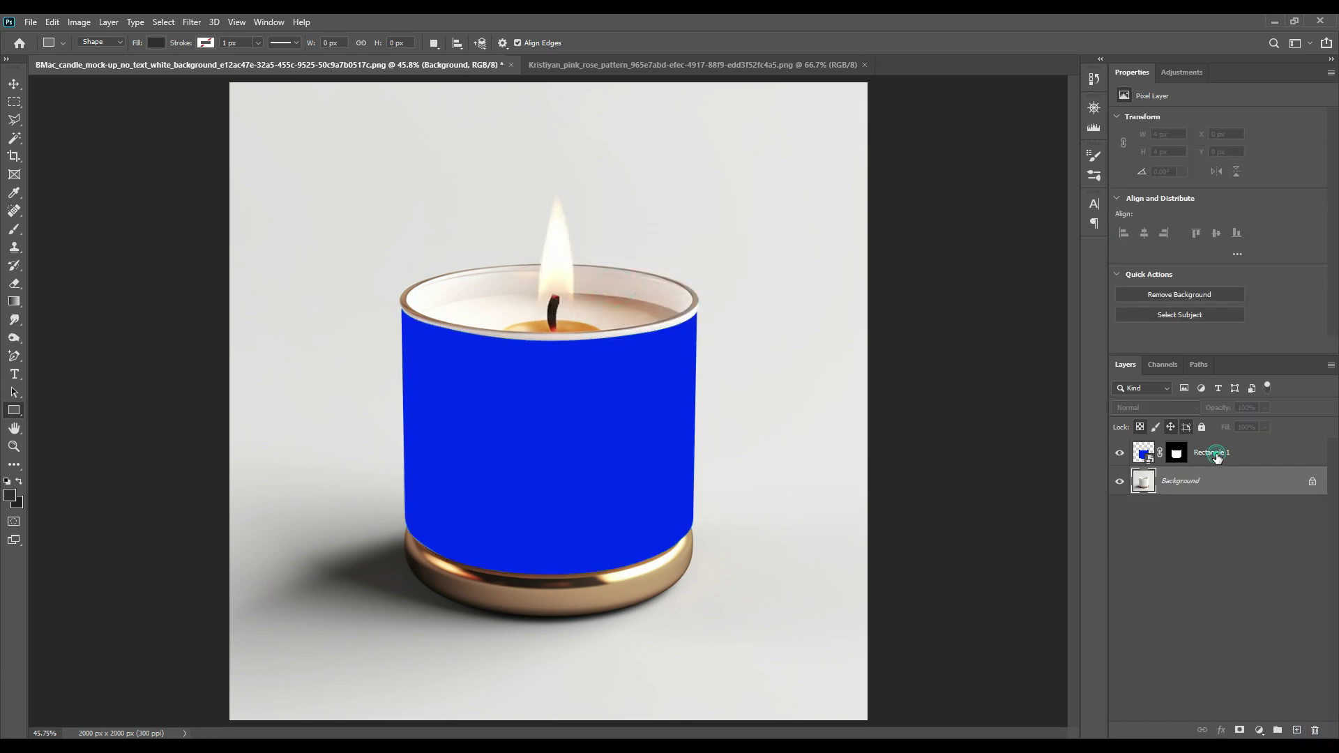
Open Rectangle 1's smart object contents and drag the rose pattern into it.
double_click(1143, 457)
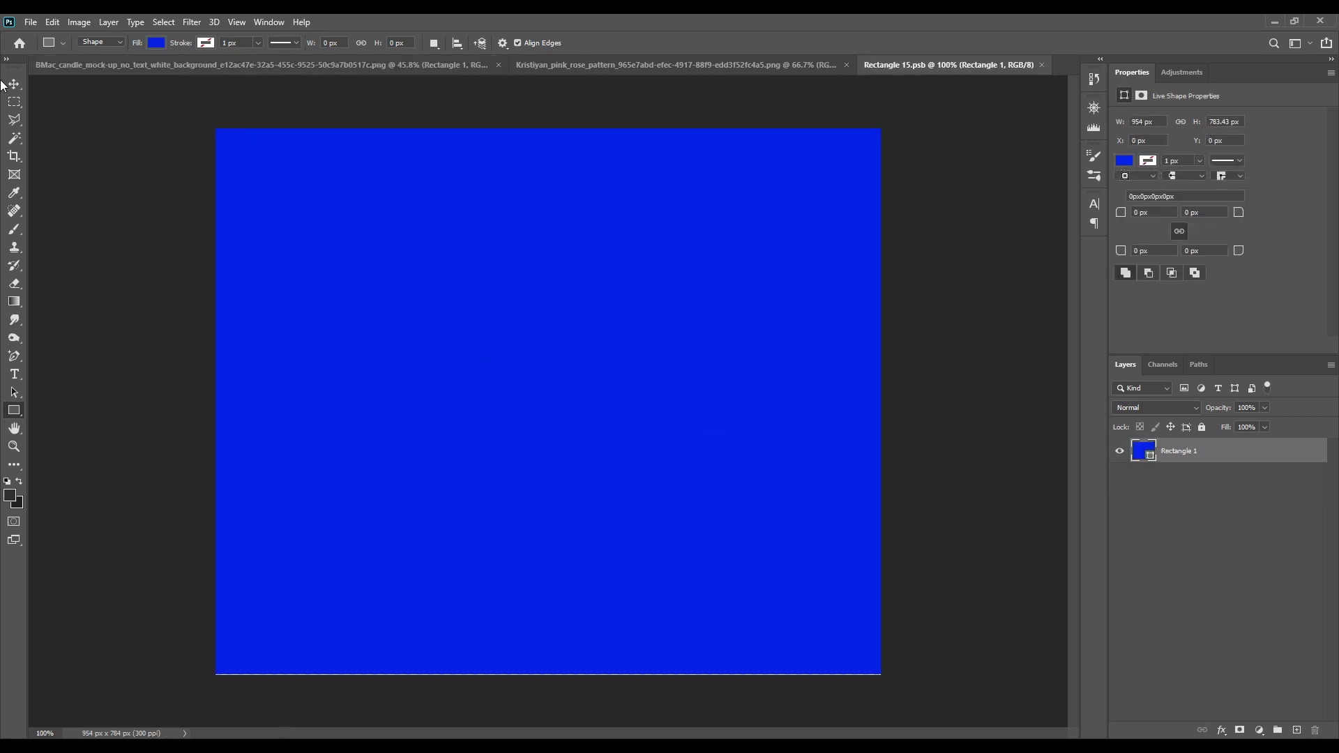
left_click(14, 85)
left_click(586, 65)
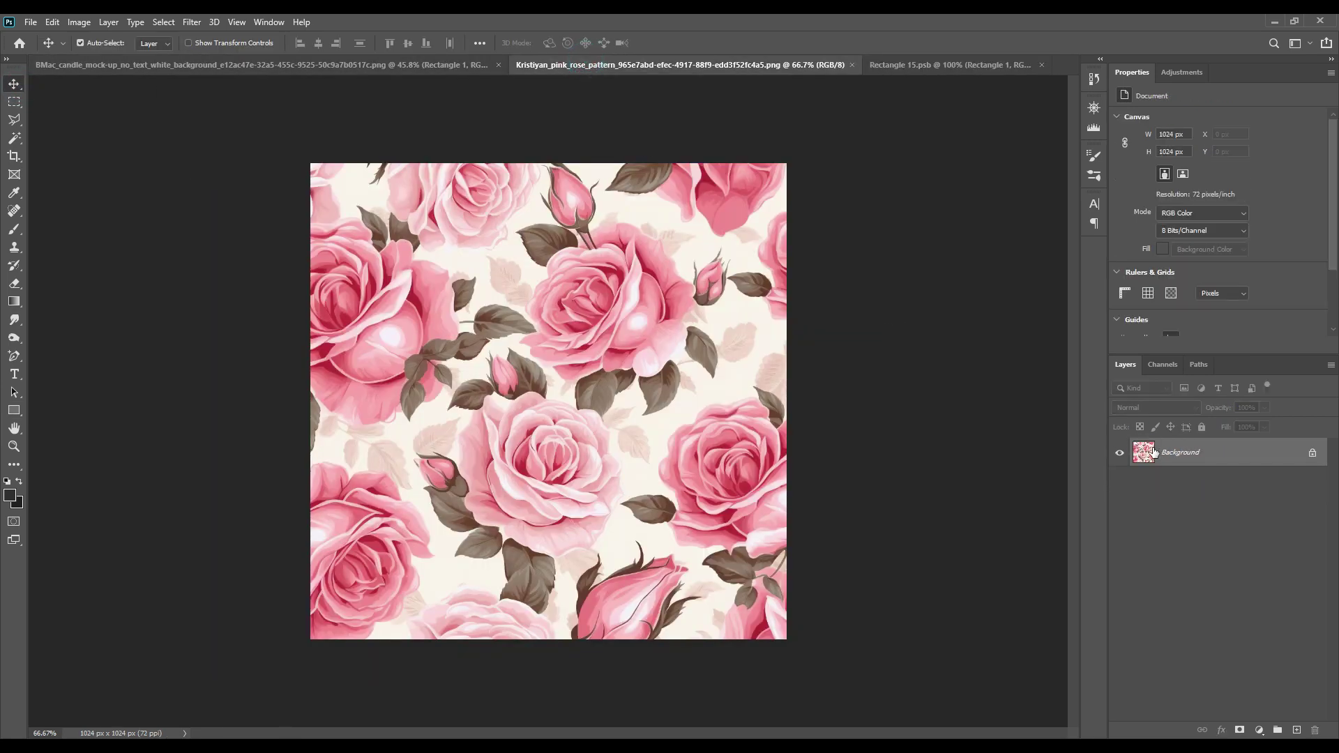
left_click_drag(1157, 452, 610, 400)
Scale the rose pattern to fit, save the contents, and return to the mock-up.
key("ctrl+t")
left_click_drag(917, 396, 881, 395)
left_click_drag(203, 395, 215, 395)
left_click(687, 44)
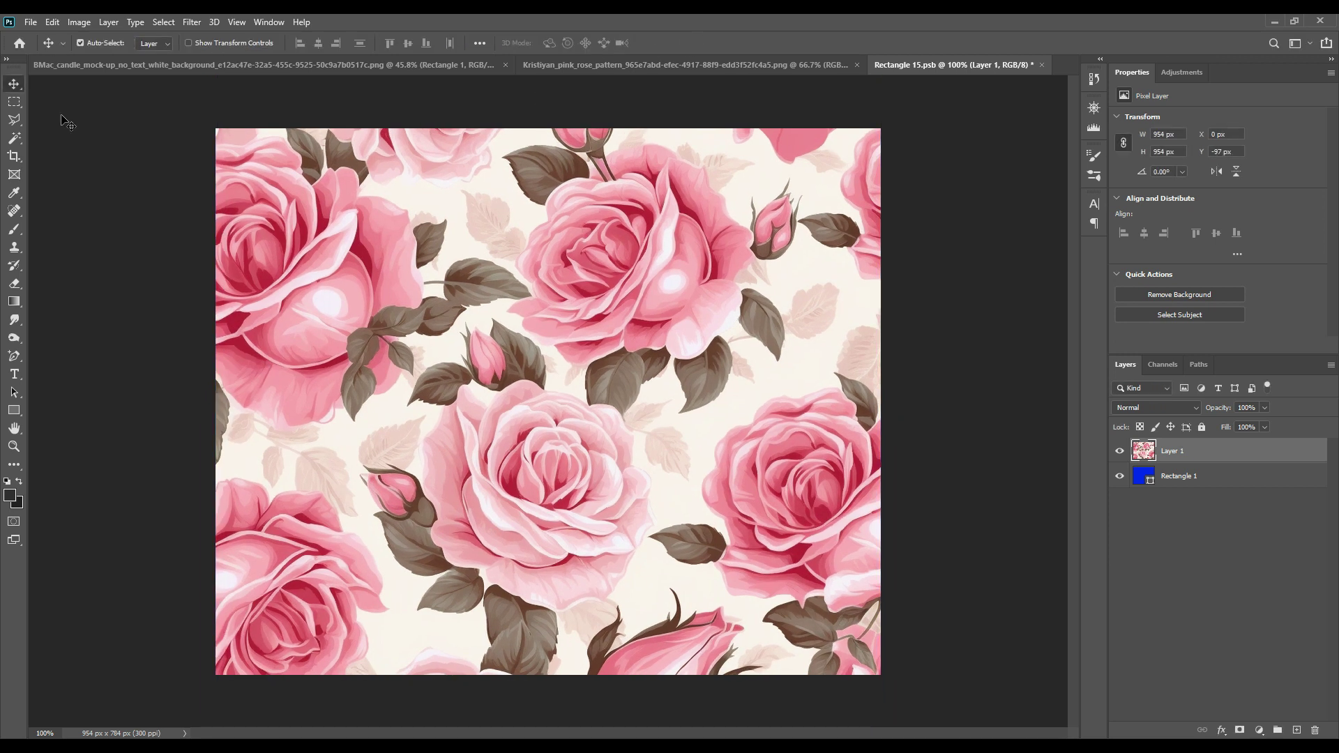
left_click(31, 21)
left_click(83, 178)
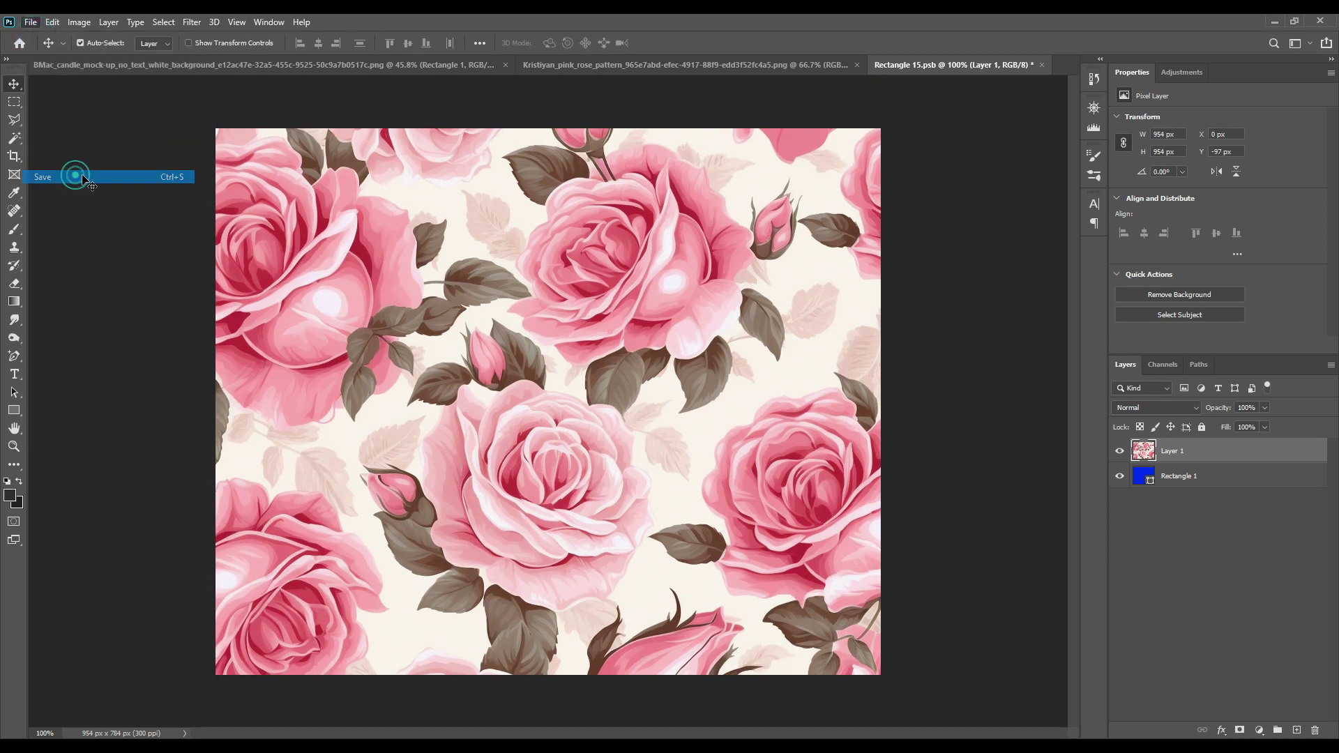
left_click(299, 65)
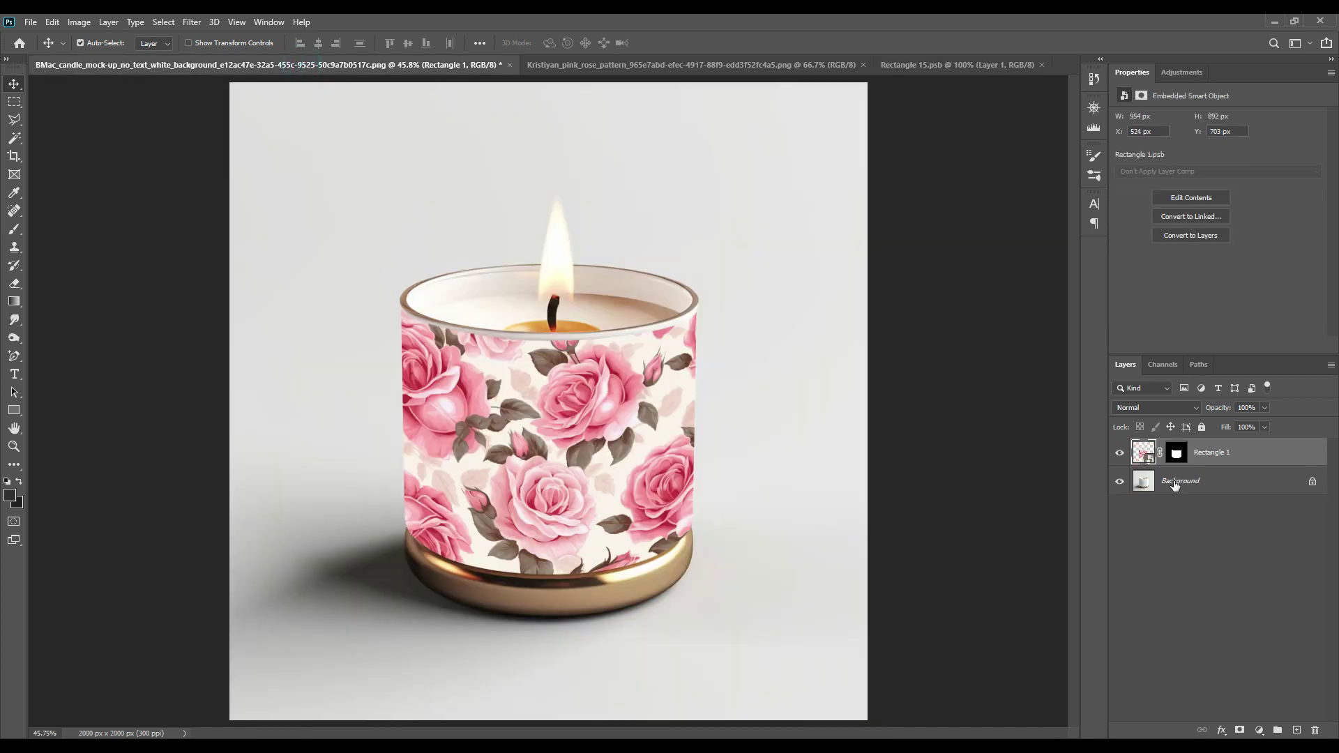
Copy the jar area from the Background into three layers above the label.
left_click(1176, 455, "ctrl")
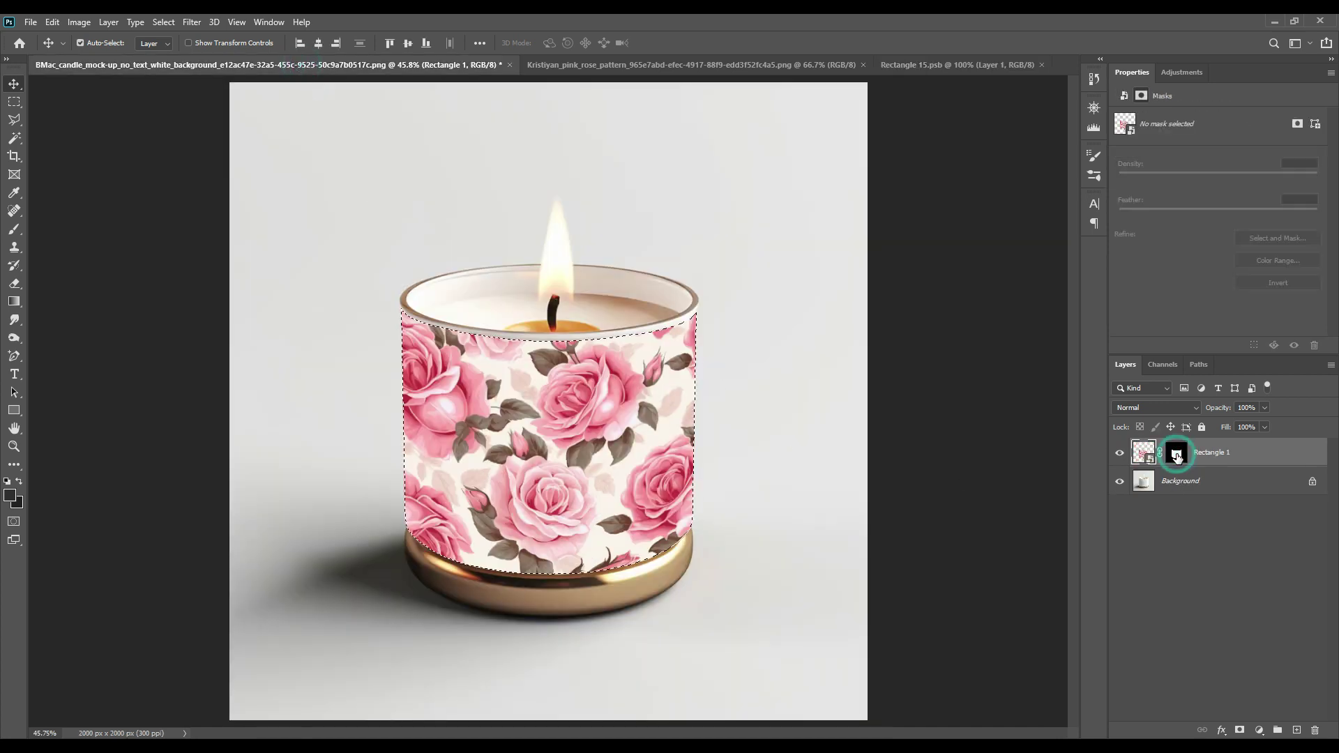
left_click(1188, 486)
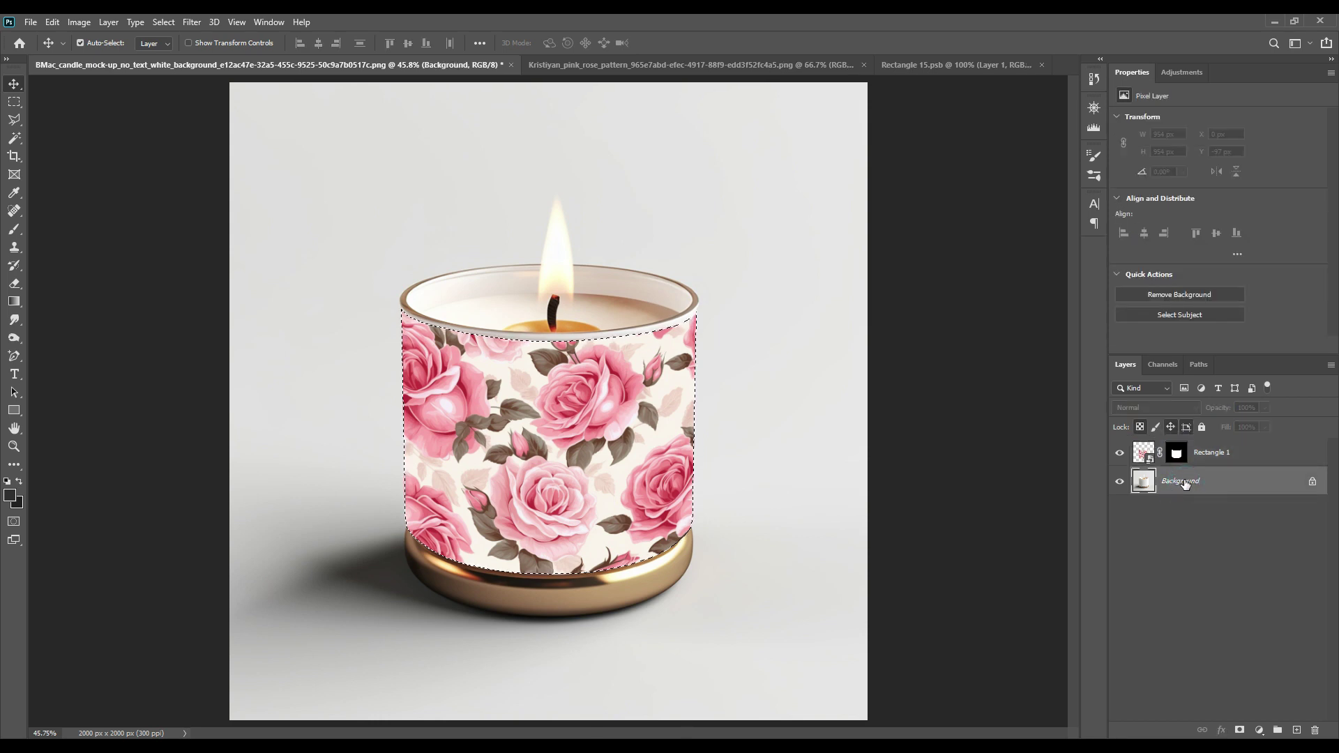
key("ctrl+j")
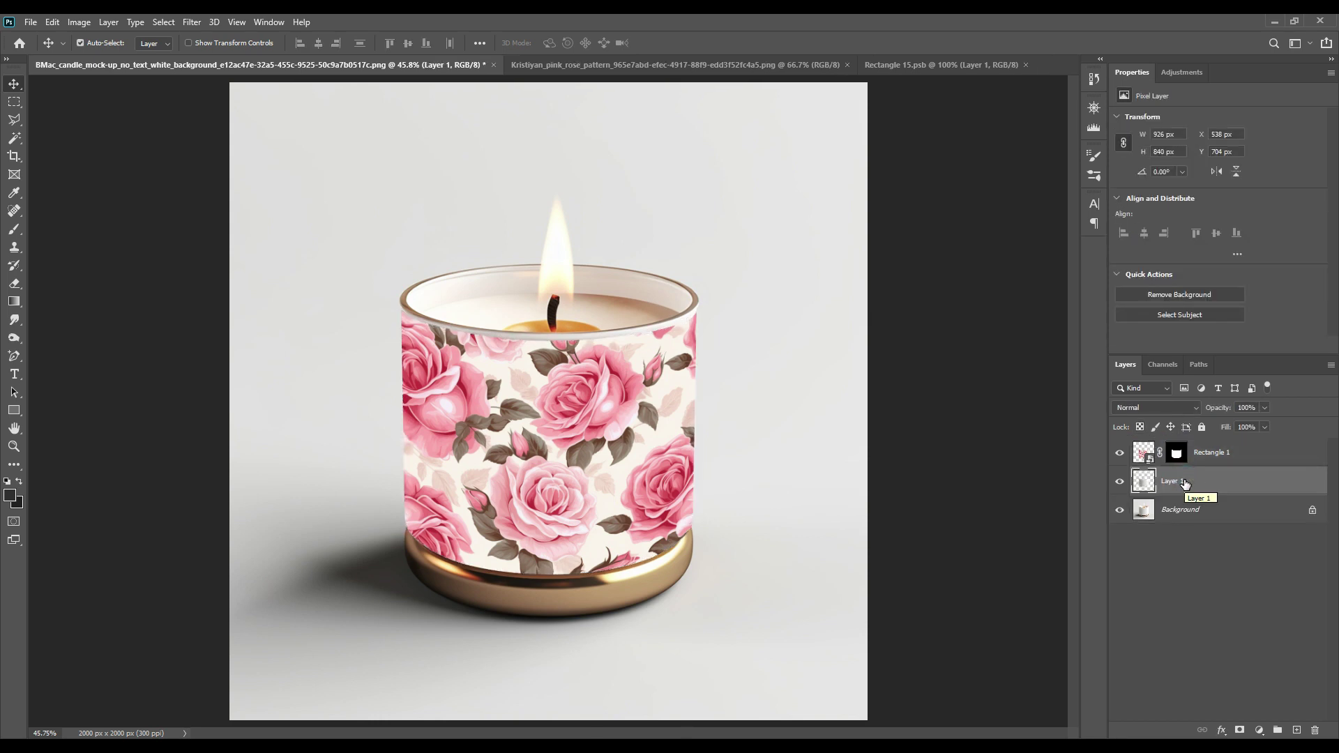
left_click_drag(1185, 483, 1207, 453)
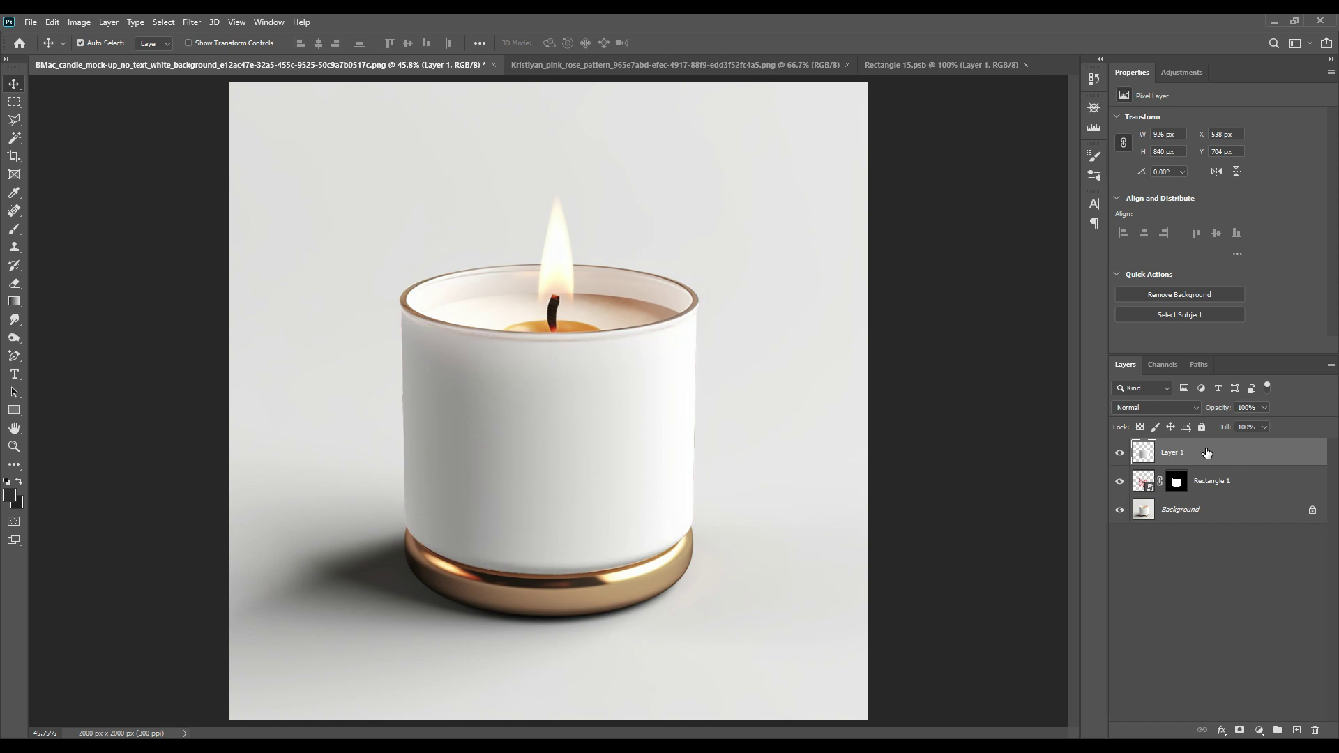
key("ctrl+j")
key("ctrl+j")
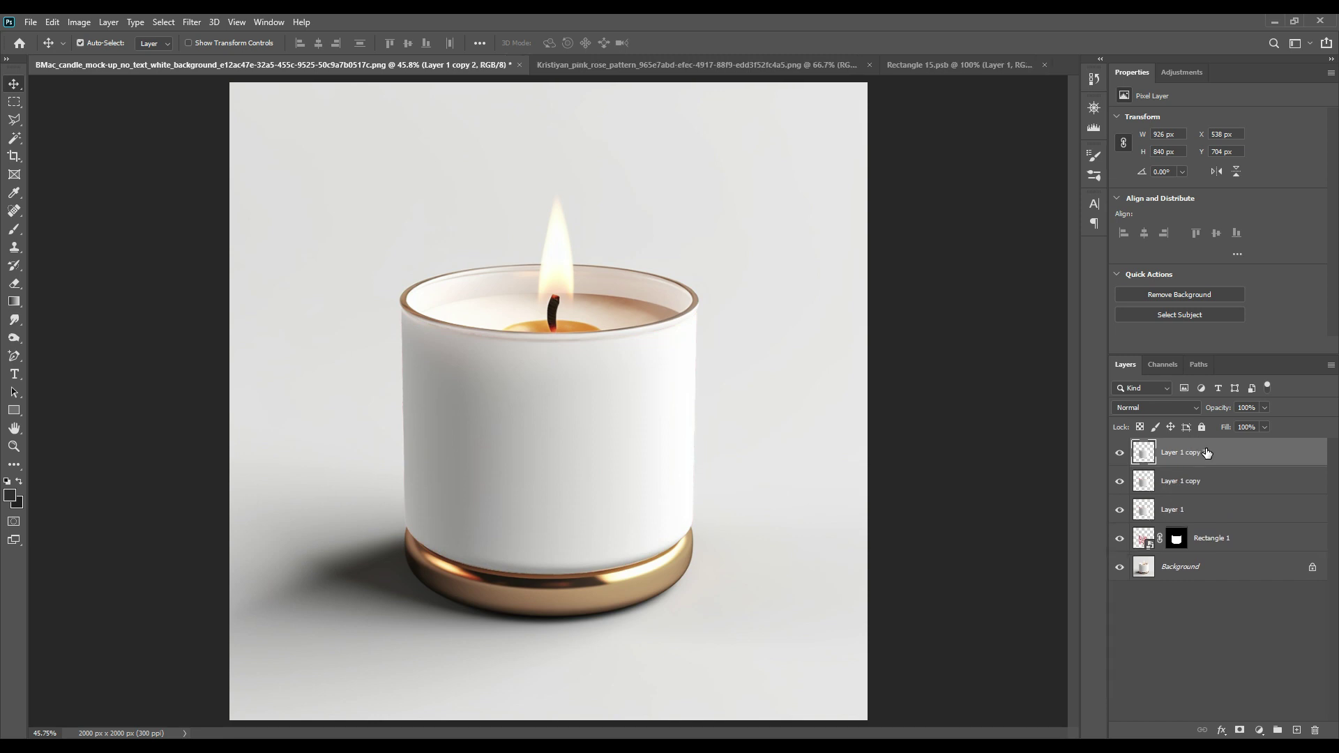
Tag Rectangle 1 red and rename it 'Place Your DEsign'.
right_click(1212, 538)
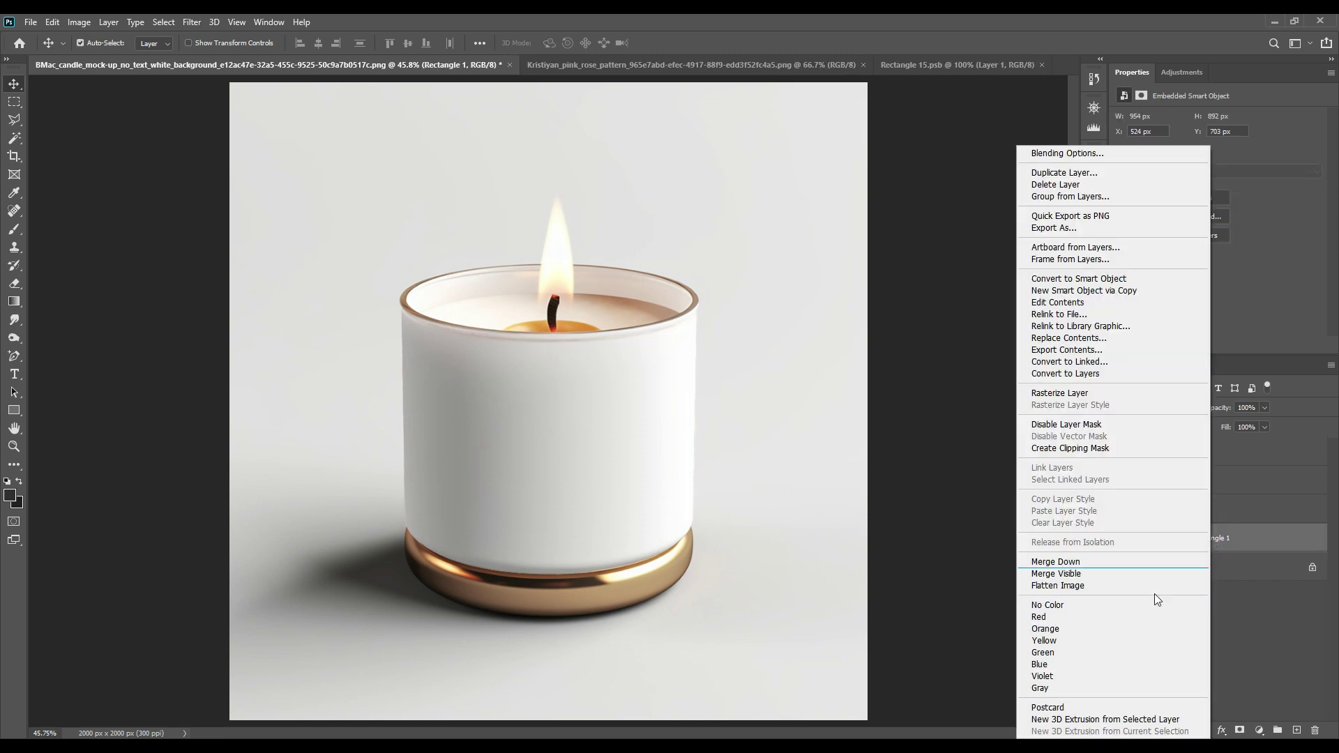
left_click(1064, 618)
double_click(1220, 547)
type("Place Your")
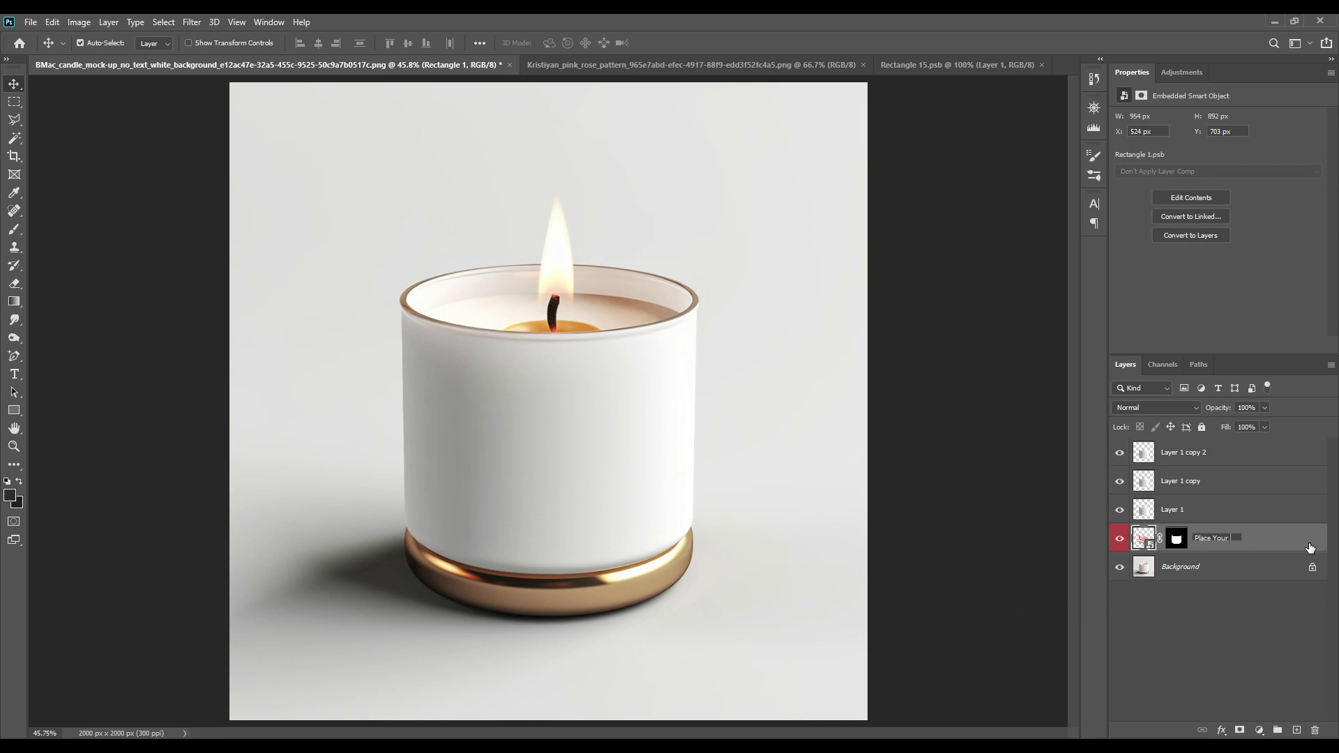
type(" DEsign")
key("Return")
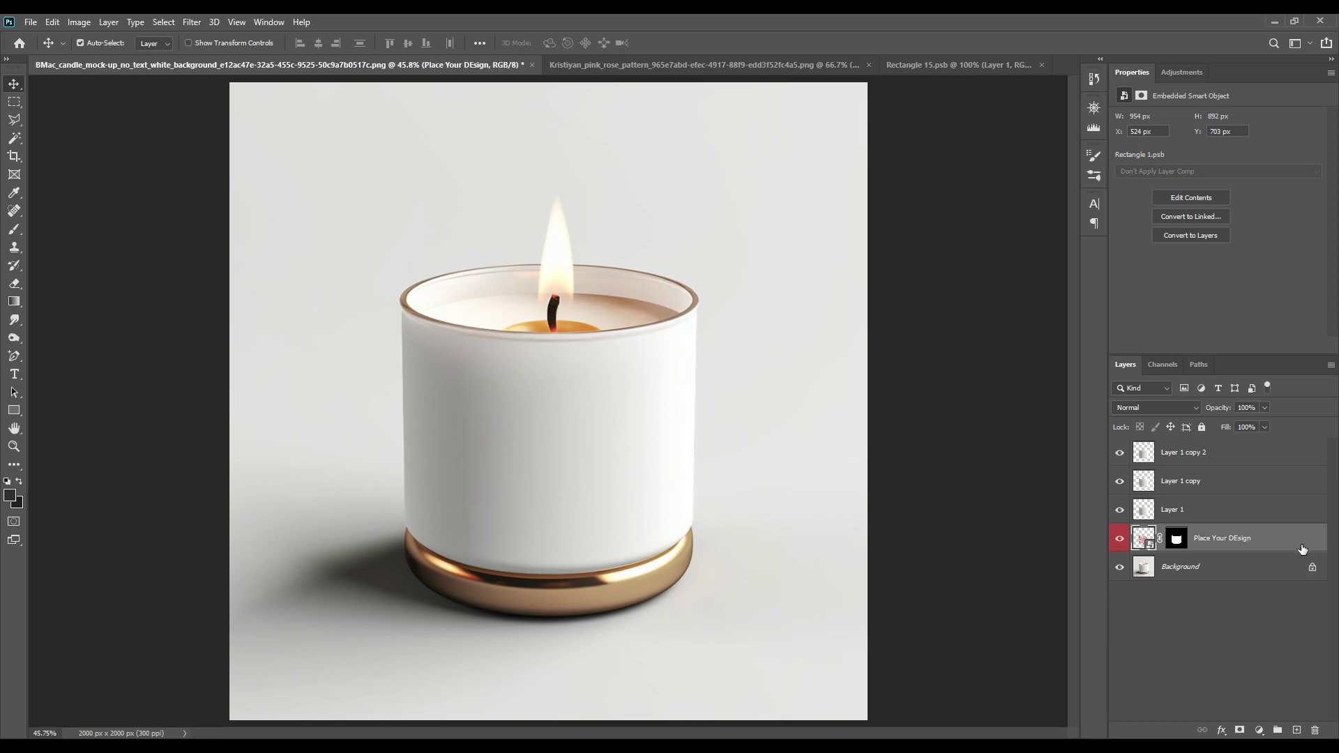
Rename the three jar layers Shadow, Midtone and Light.
double_click(1177, 514)
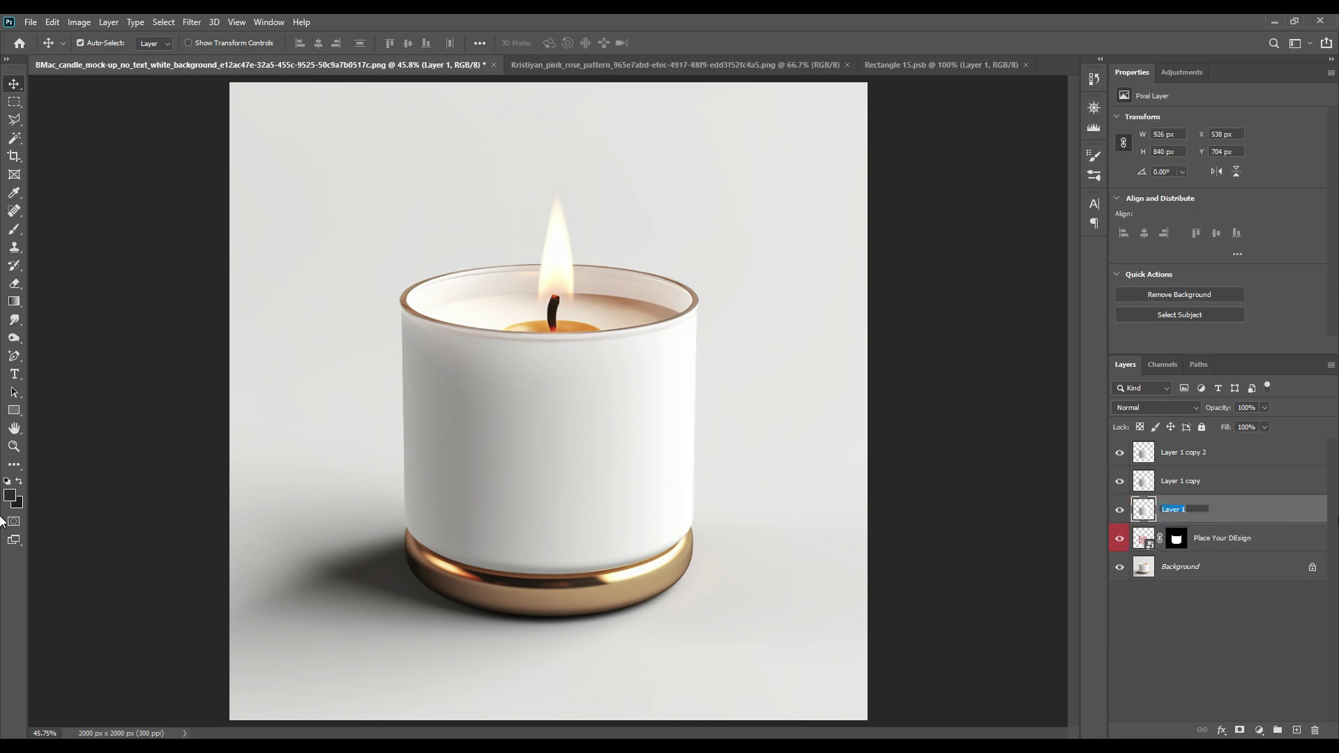
type("Shadow")
key("Return")
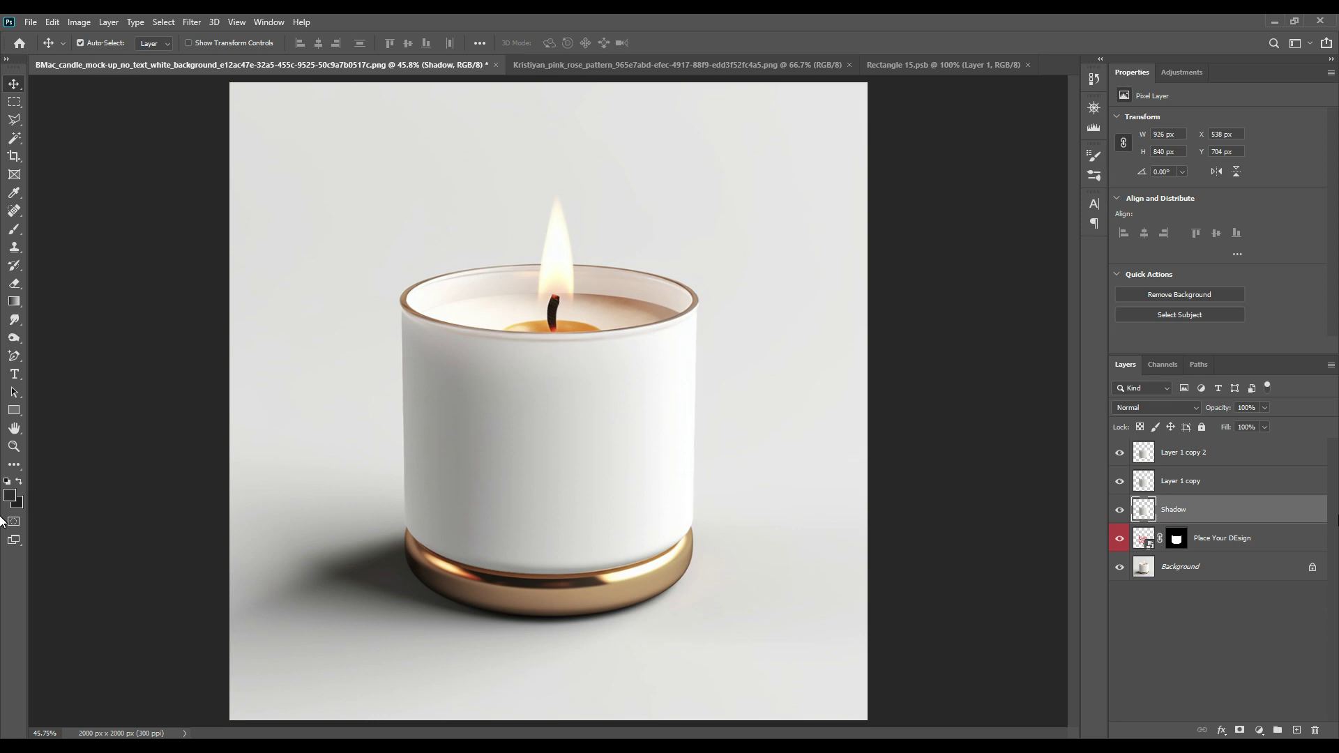
double_click(1169, 481)
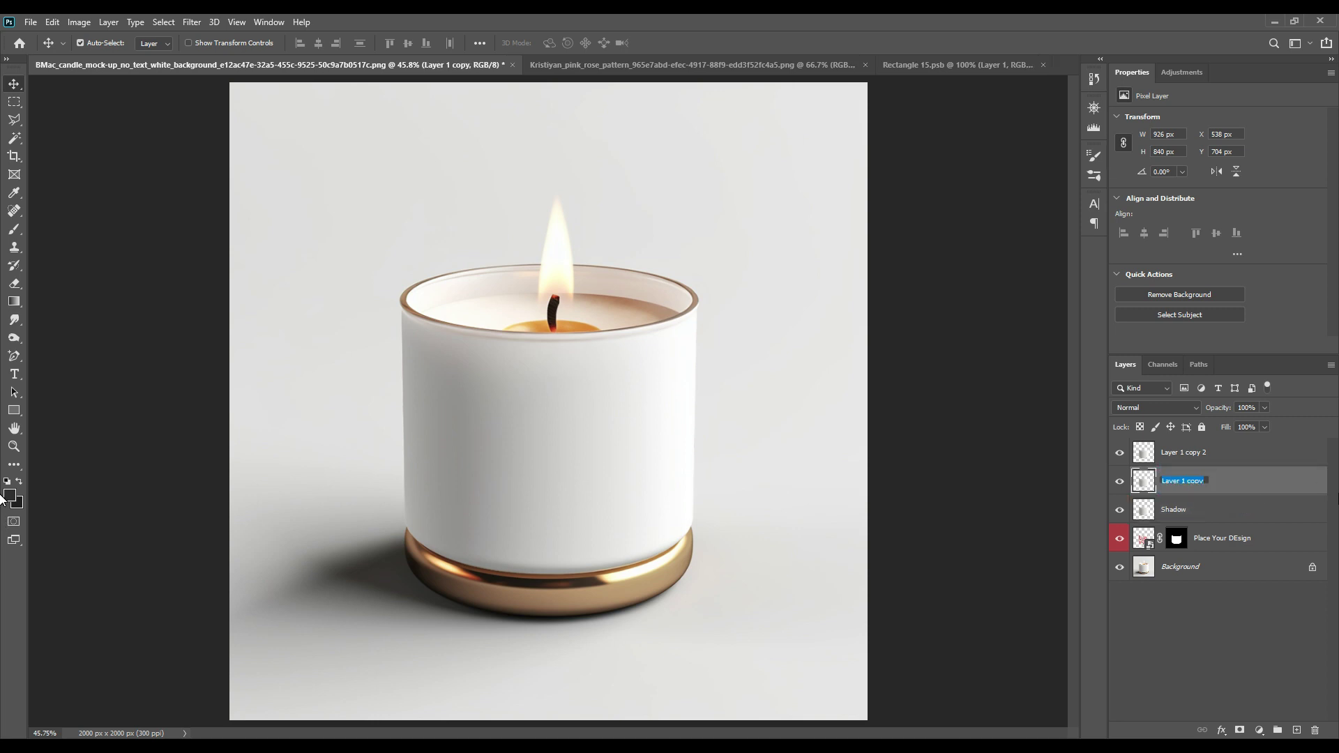
type("Midtone")
key("Return")
double_click(1178, 451)
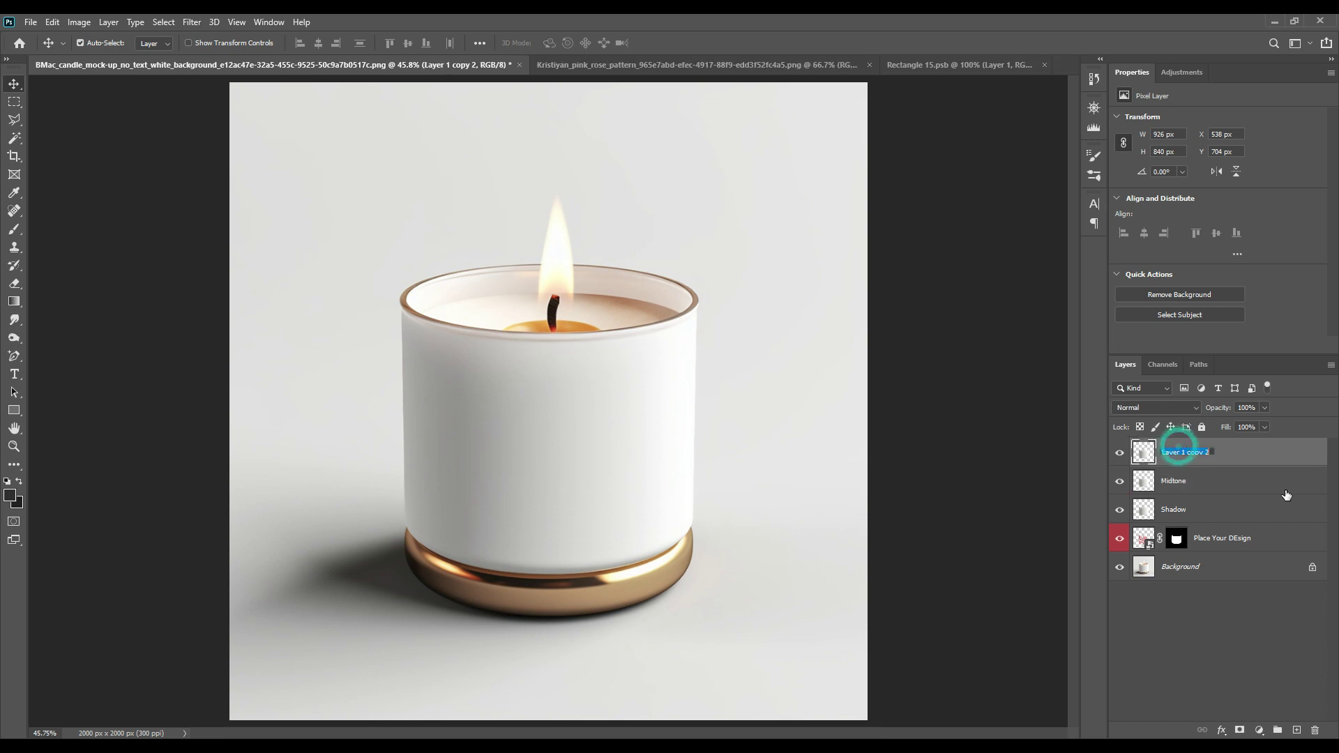
type("Light")
key("Return")
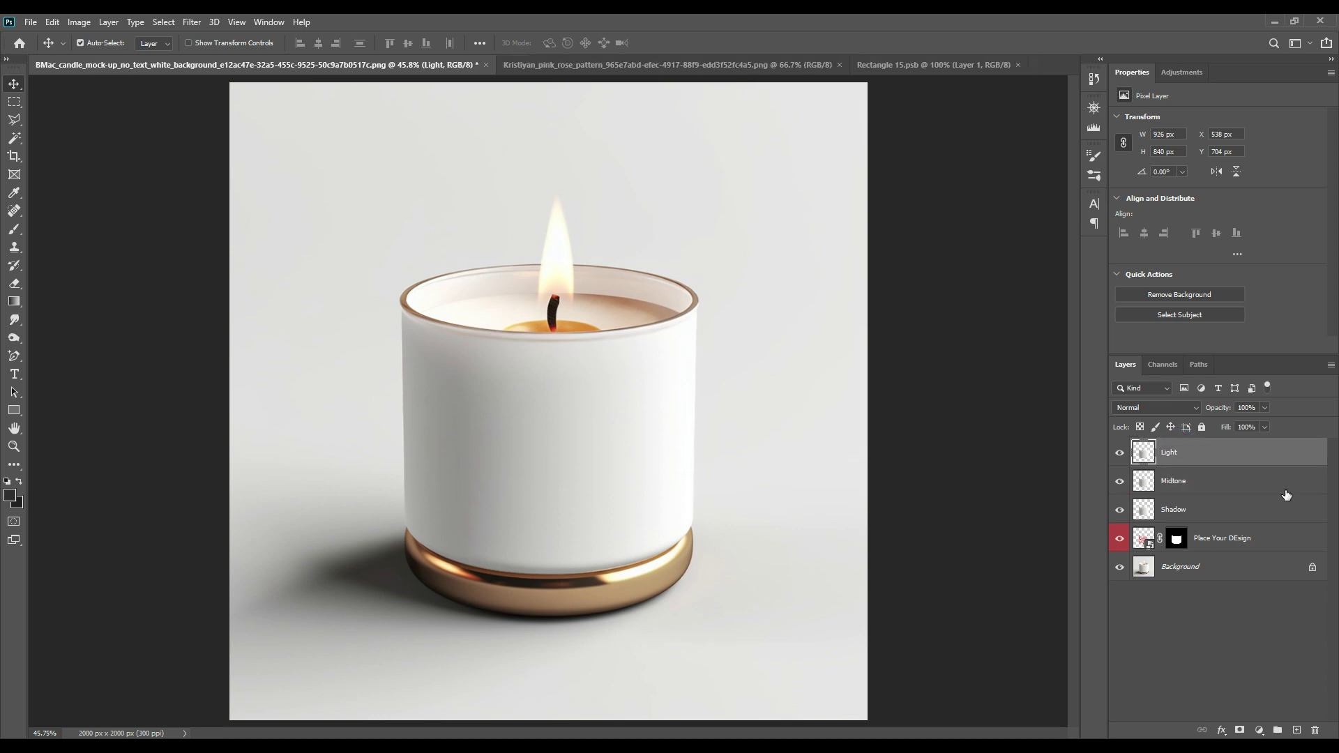
Hide Light and Midtone and set the Shadow layer to Multiply.
left_click(1120, 452)
left_click(1120, 481)
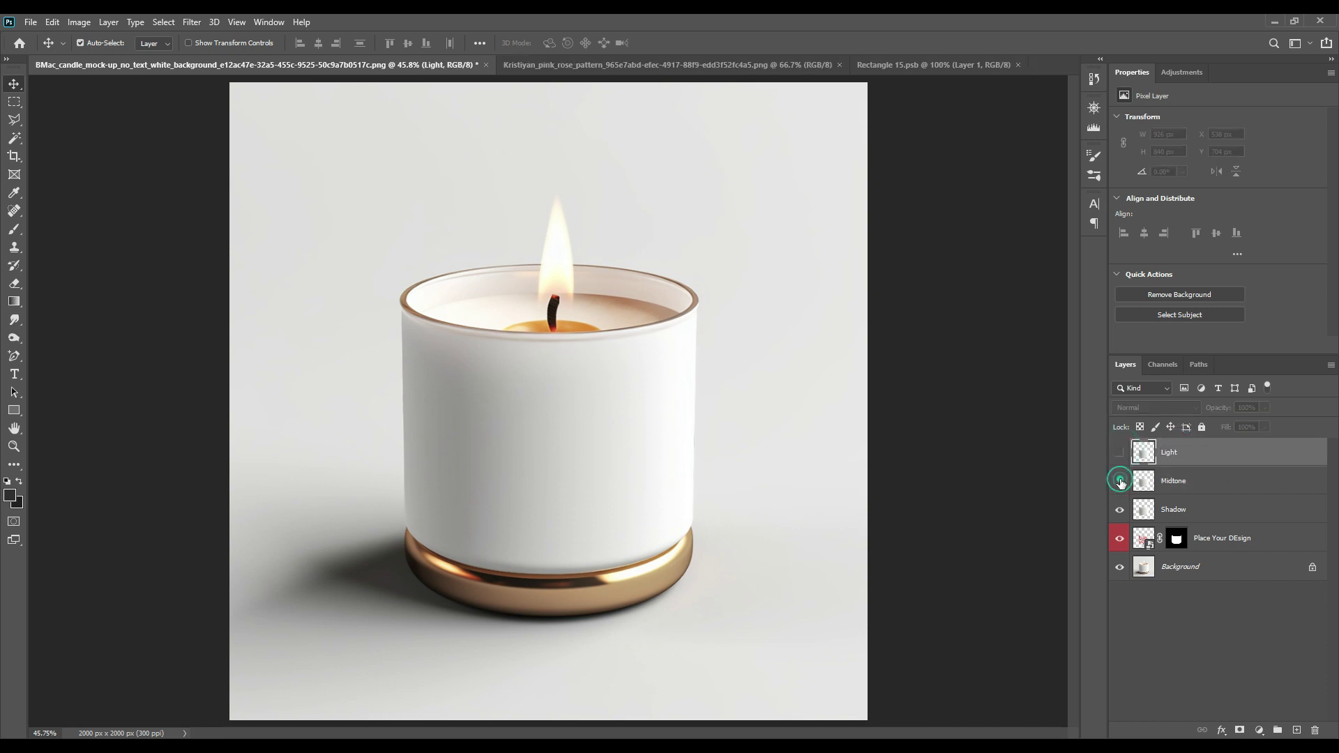
left_click(1163, 516)
left_click(1156, 407)
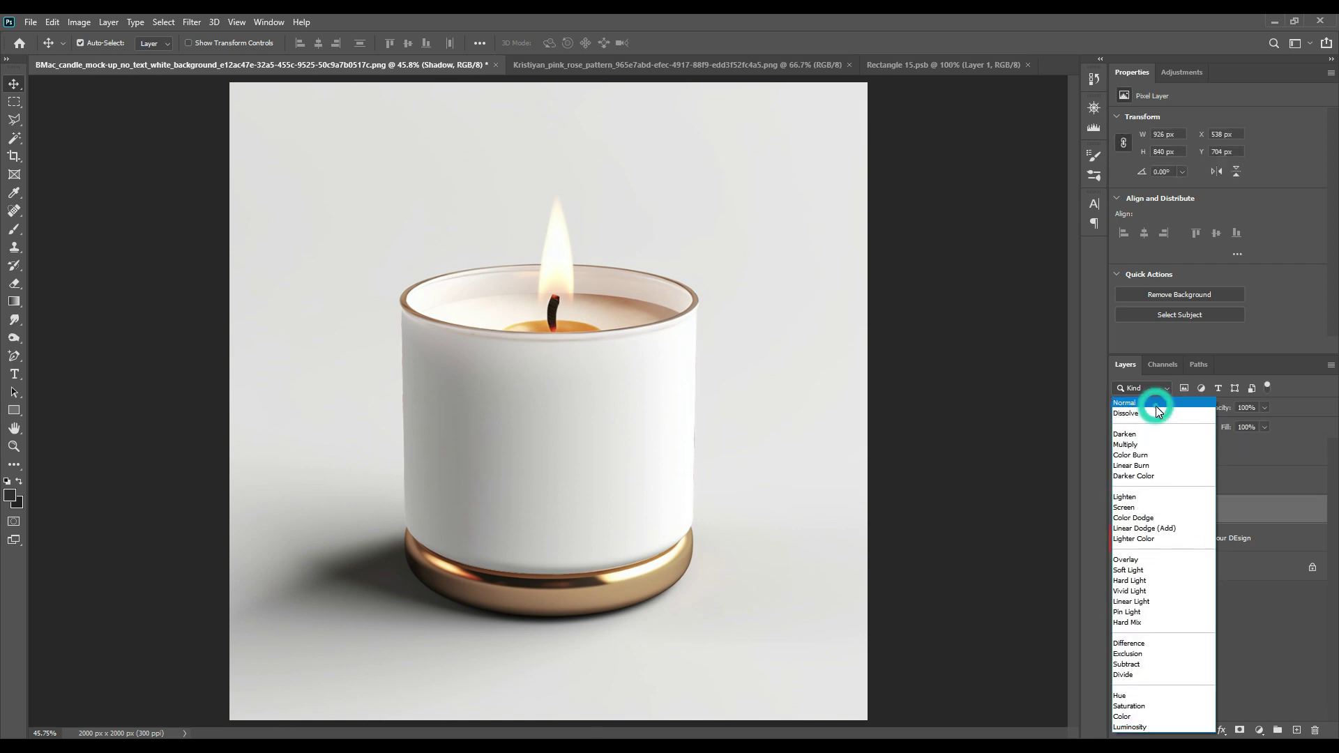
left_click(1145, 453)
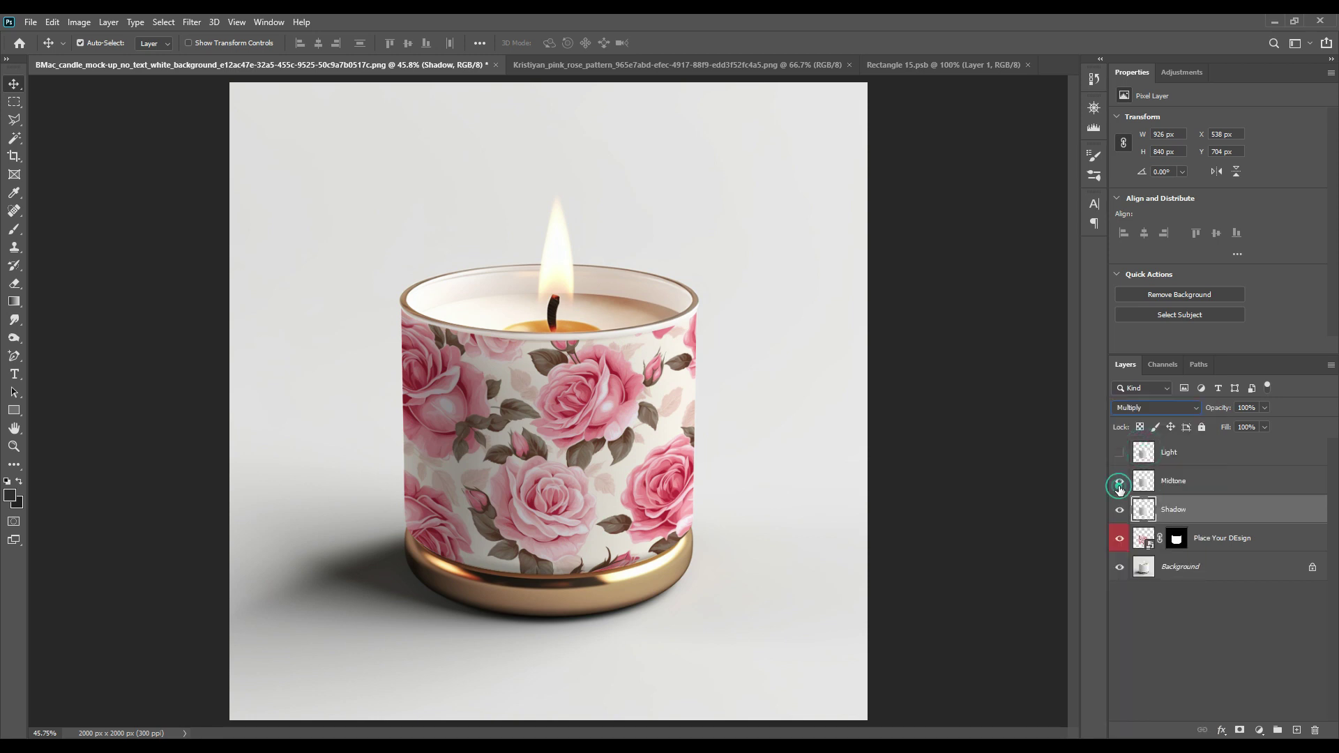
Show Midtone, set it to Linear Dodge (Add), and apply Levels of 158 input, 46 output.
left_click(1120, 481)
left_click(1190, 481)
left_click(1167, 407)
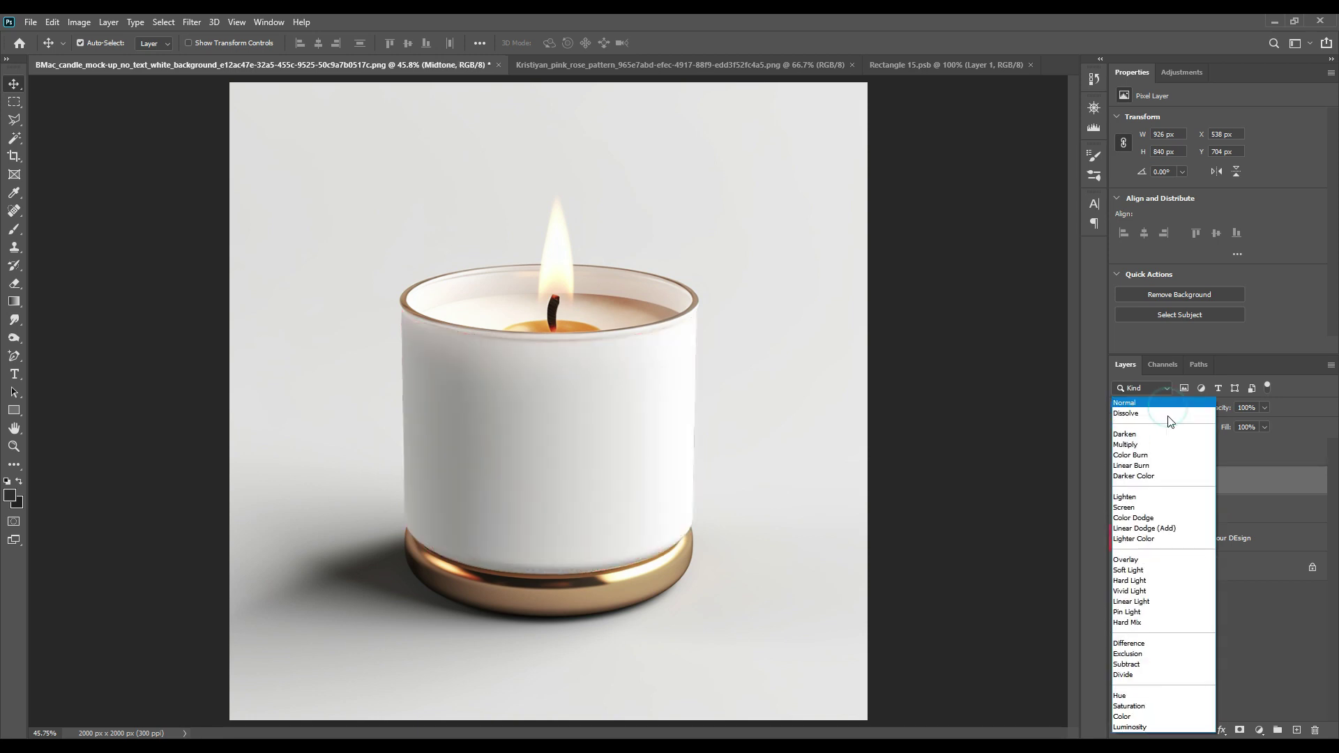
left_click(1170, 529)
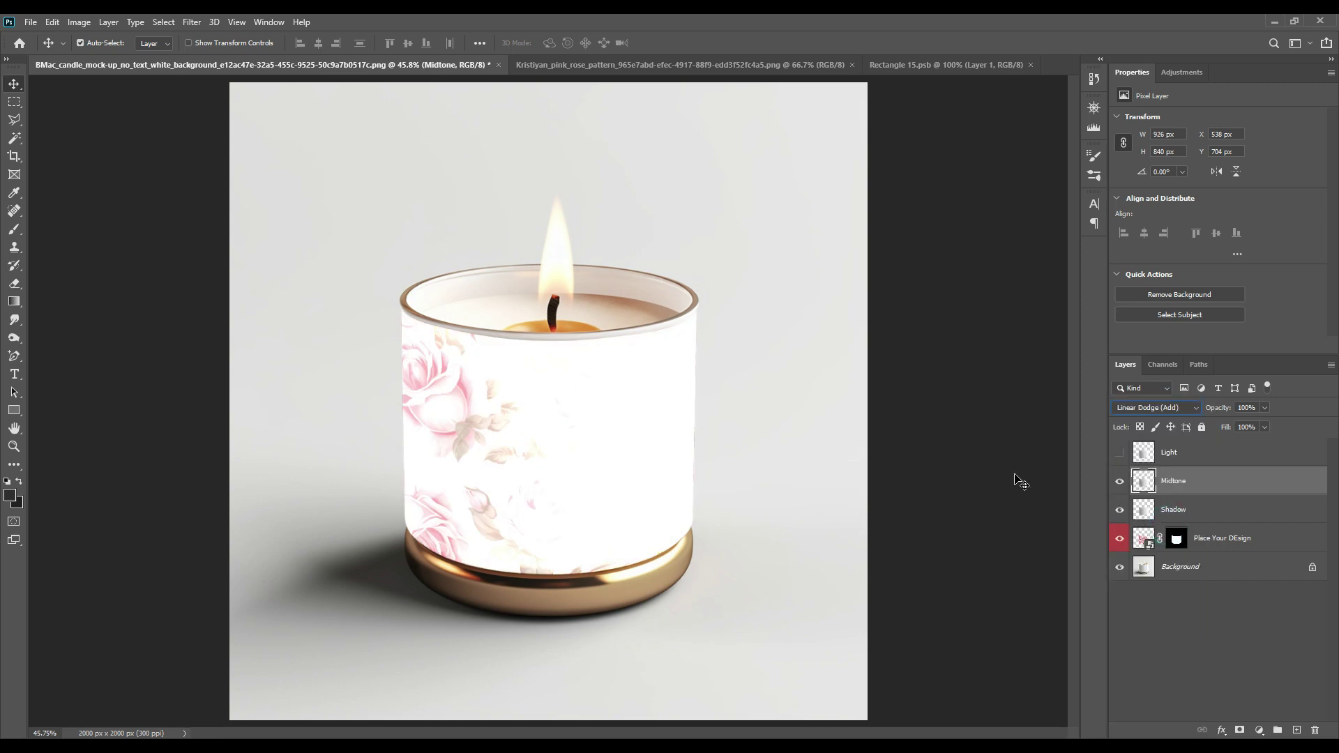
key("ctrl+l")
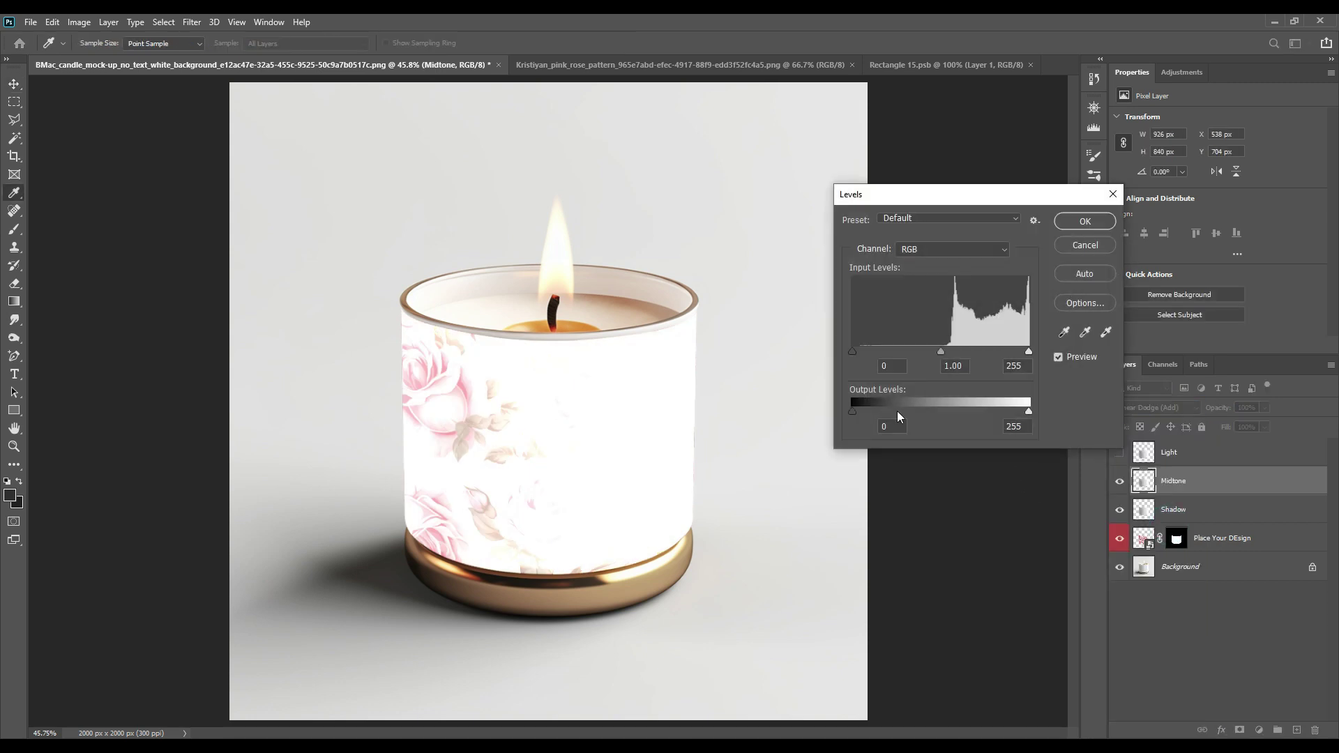
left_click_drag(857, 356, 962, 356)
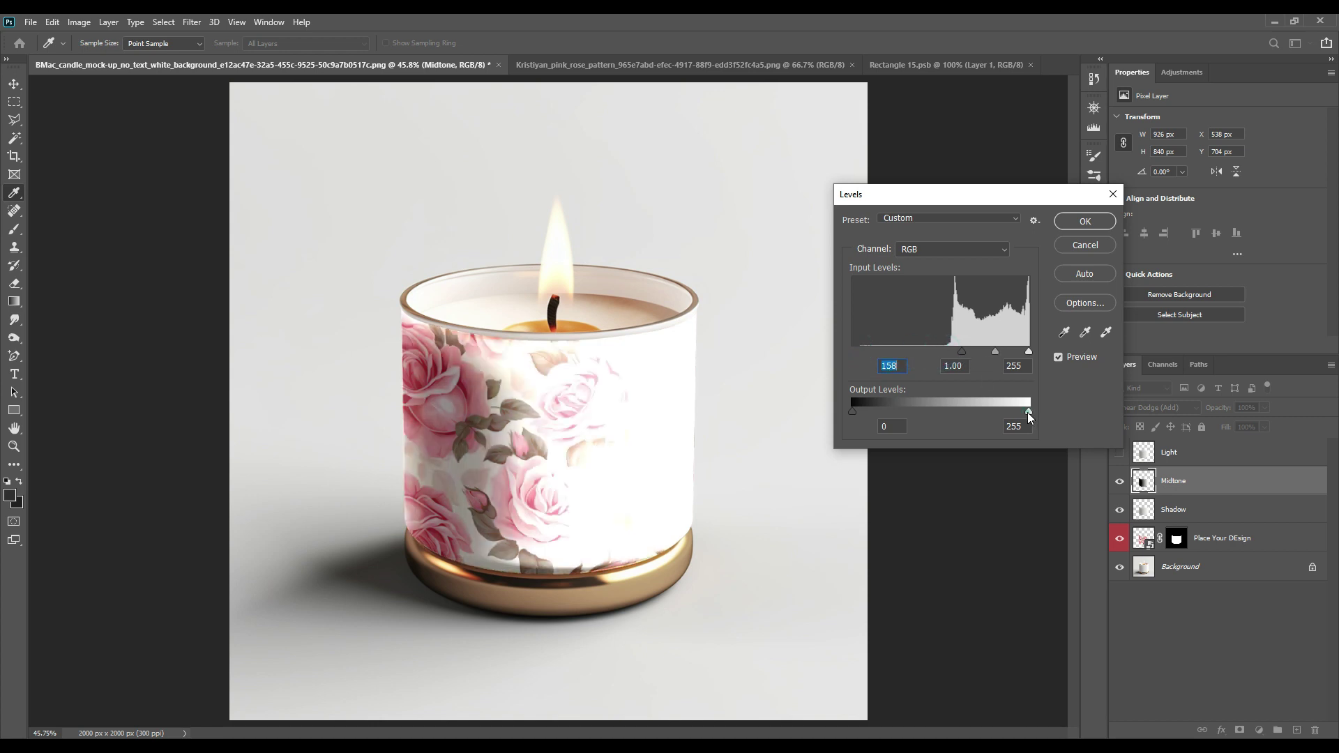
left_click_drag(1030, 417, 881, 420)
left_click(1078, 225)
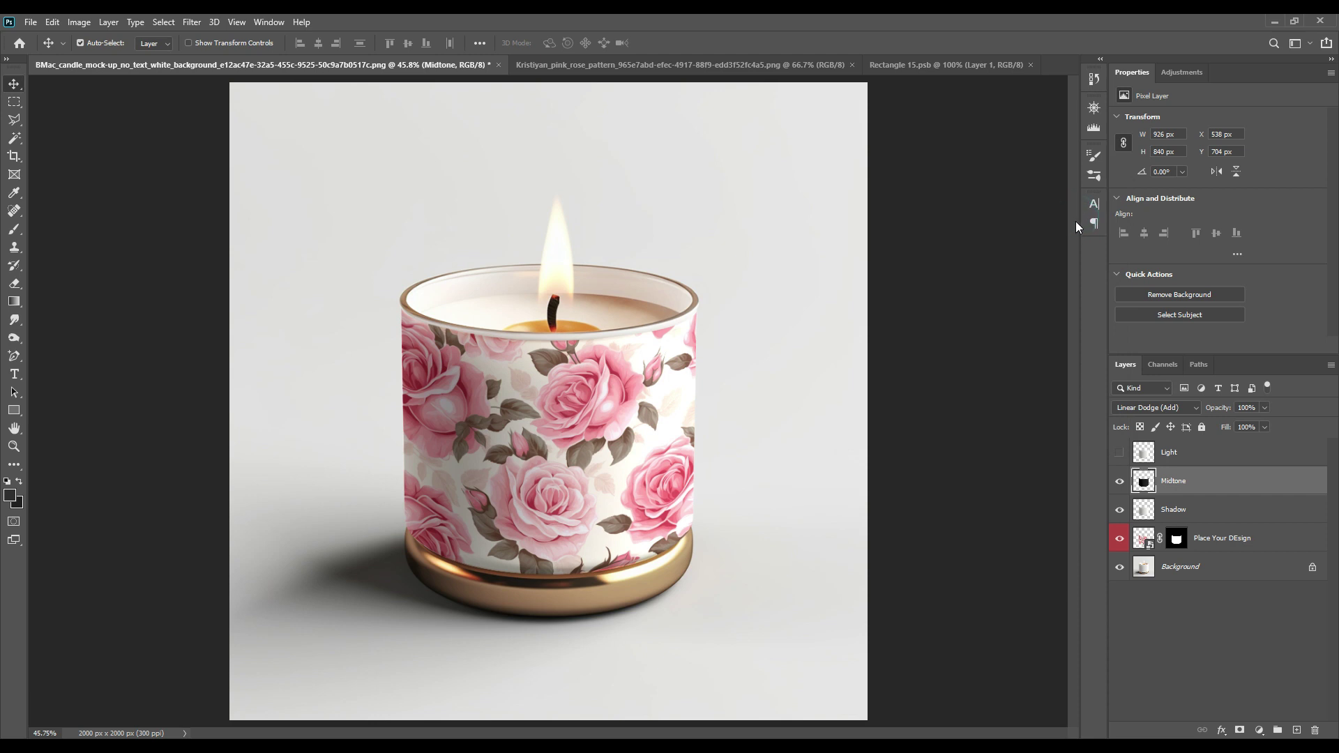
Show Light, set it to Screen, and apply Levels with black input 230, white output 134.
left_click(1120, 453)
left_click(1199, 454)
left_click(1171, 409)
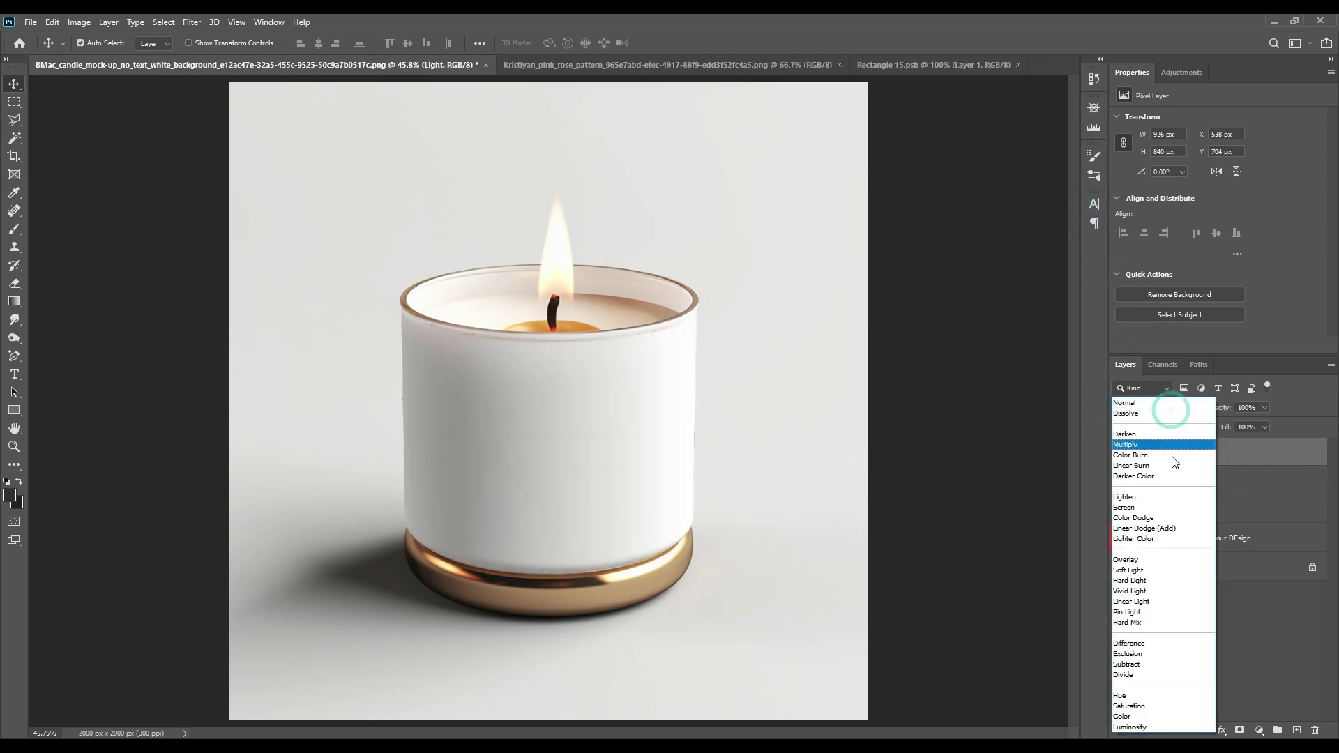
left_click(1155, 509)
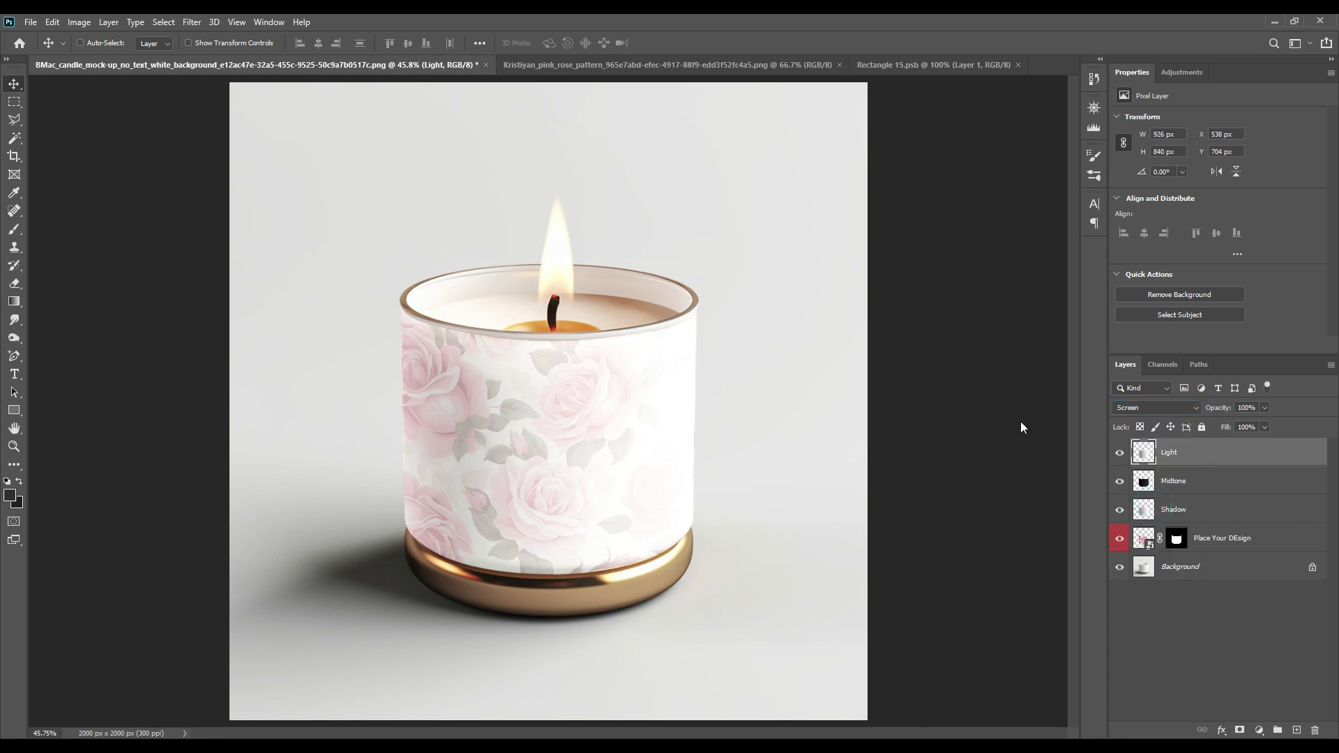
key("ctrl+l")
left_click_drag(857, 354, 1015, 357)
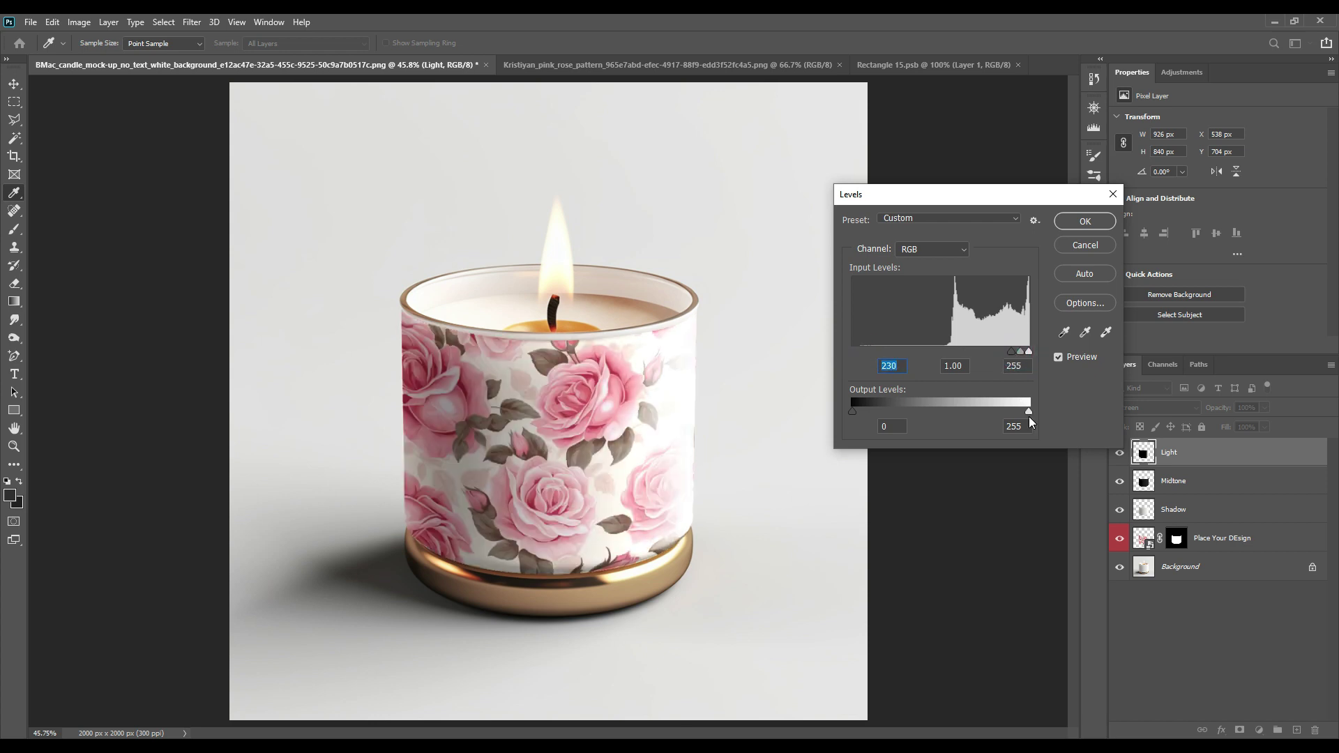
left_click_drag(1028, 413, 945, 412)
left_click(1069, 222)
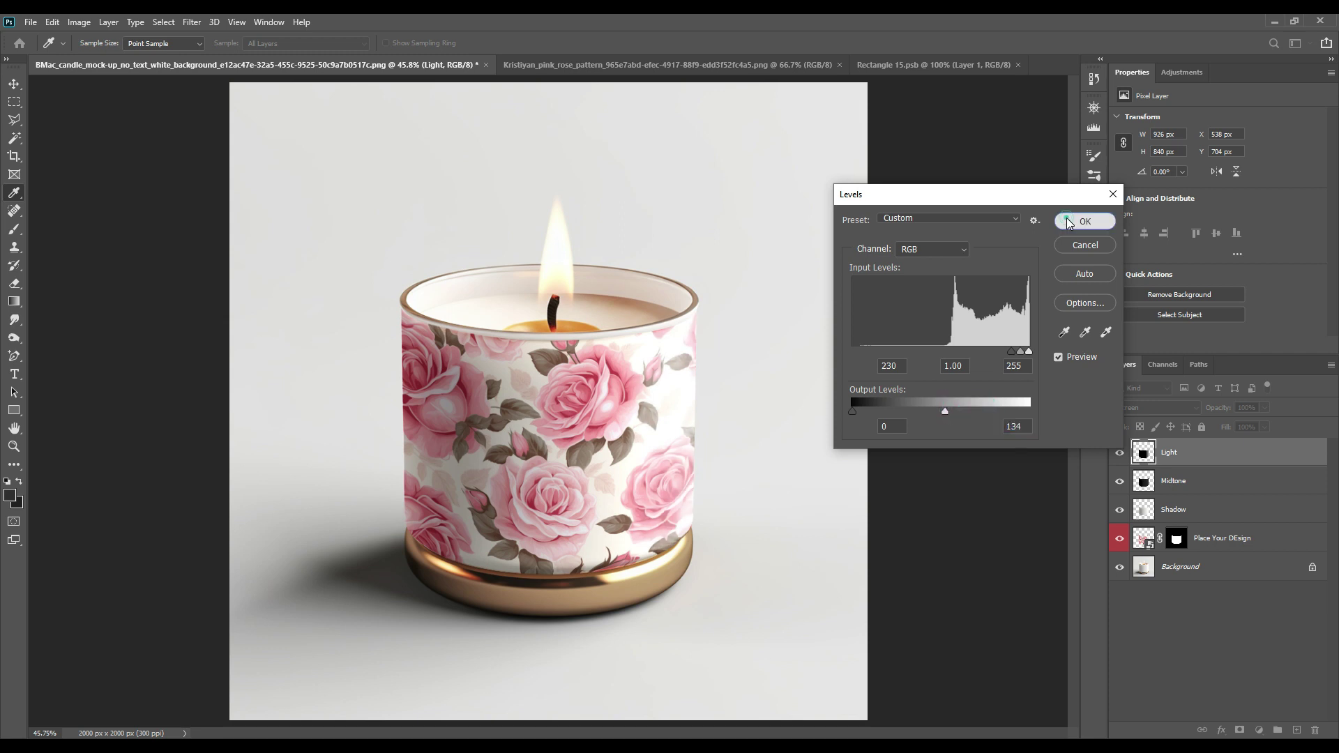
Keep the Shadow layer's blend mode set to Multiply.
left_click(1179, 514)
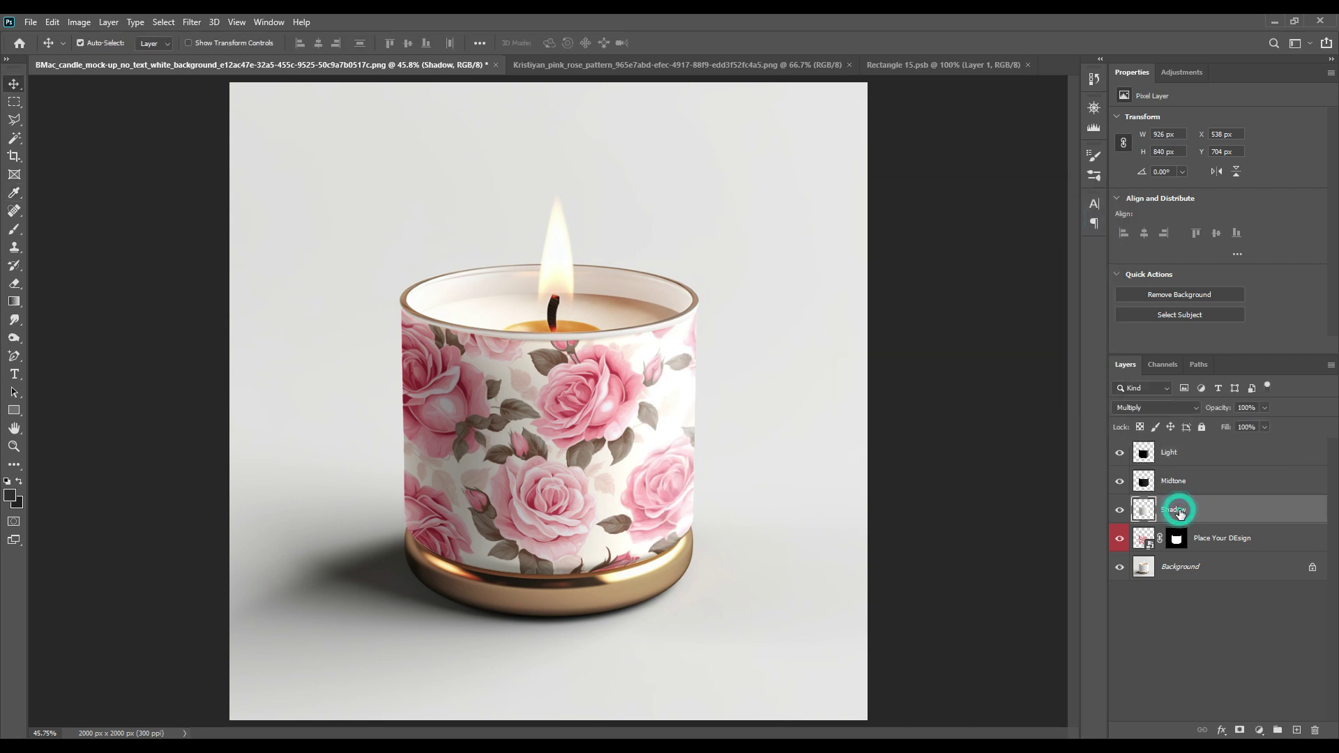
left_click(1171, 406)
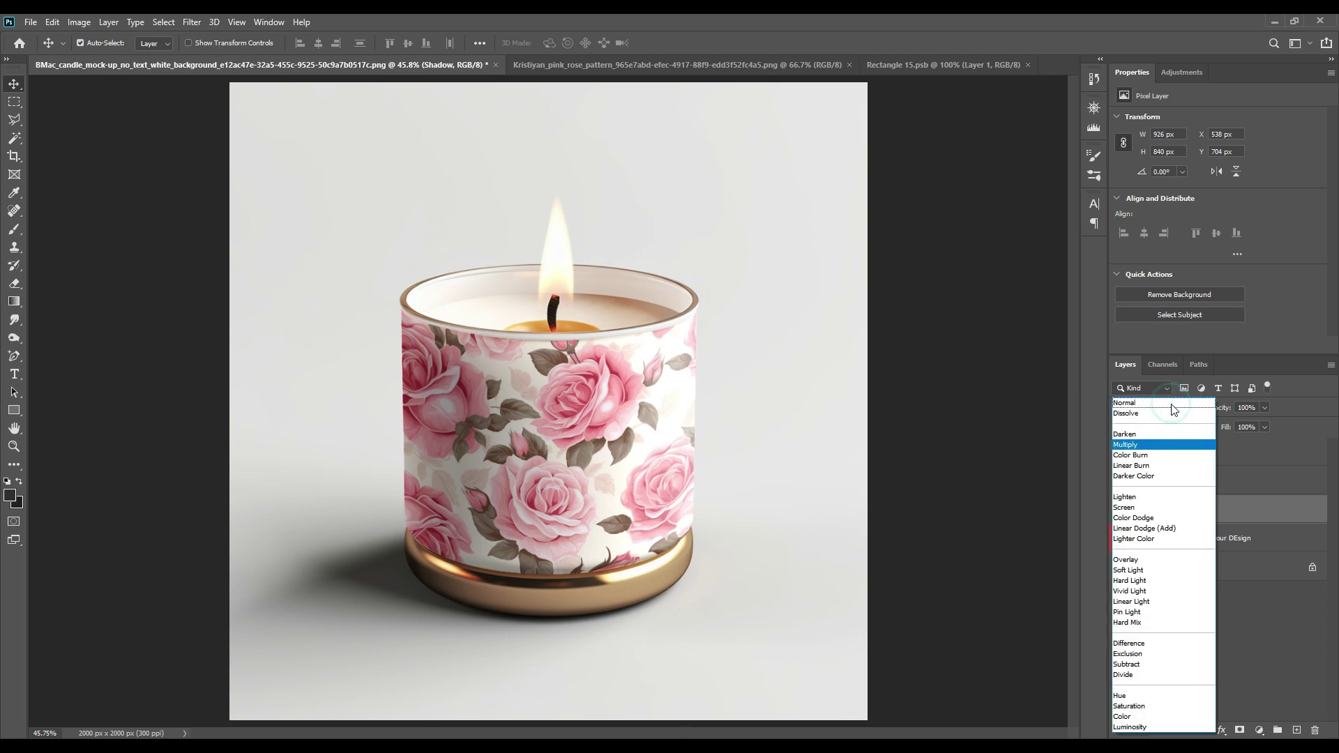
left_click(1133, 444)
Apply Levels to the Shadow layer with the black input raised to 58.
left_click(1217, 512)
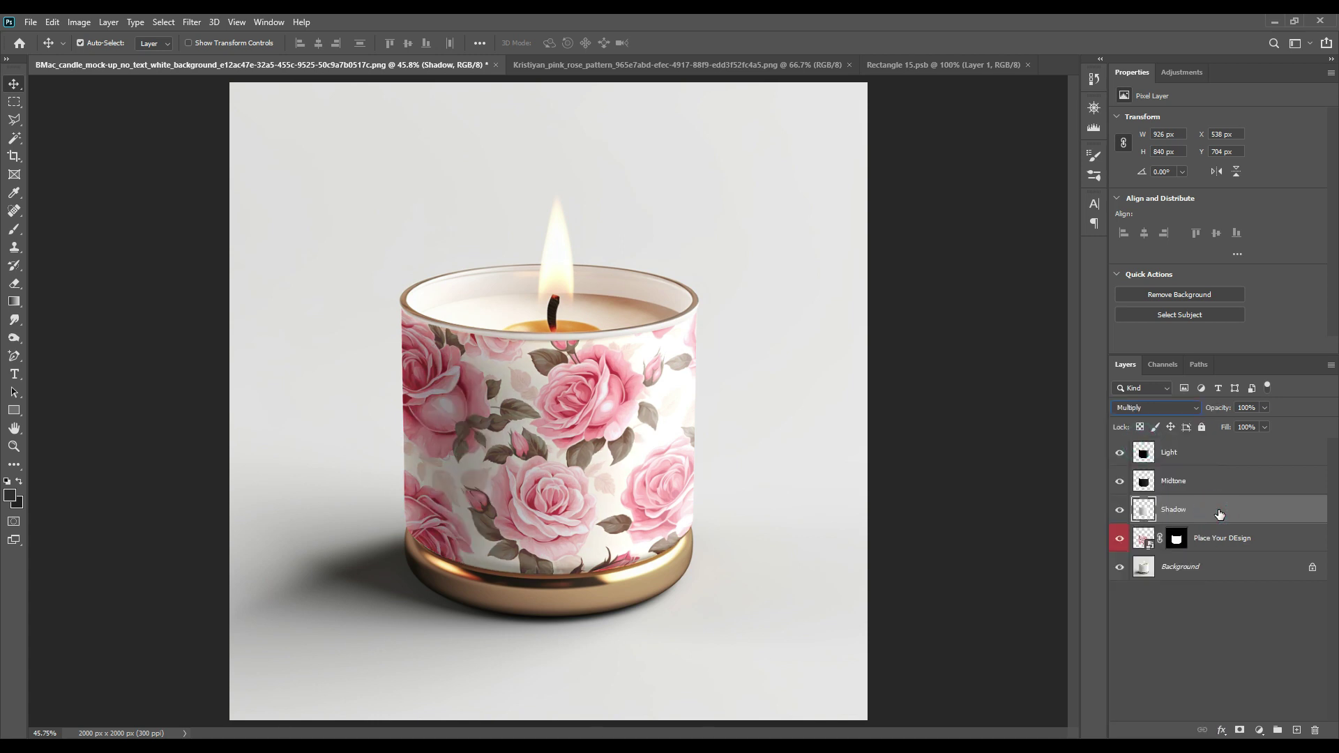
key("ctrl+l")
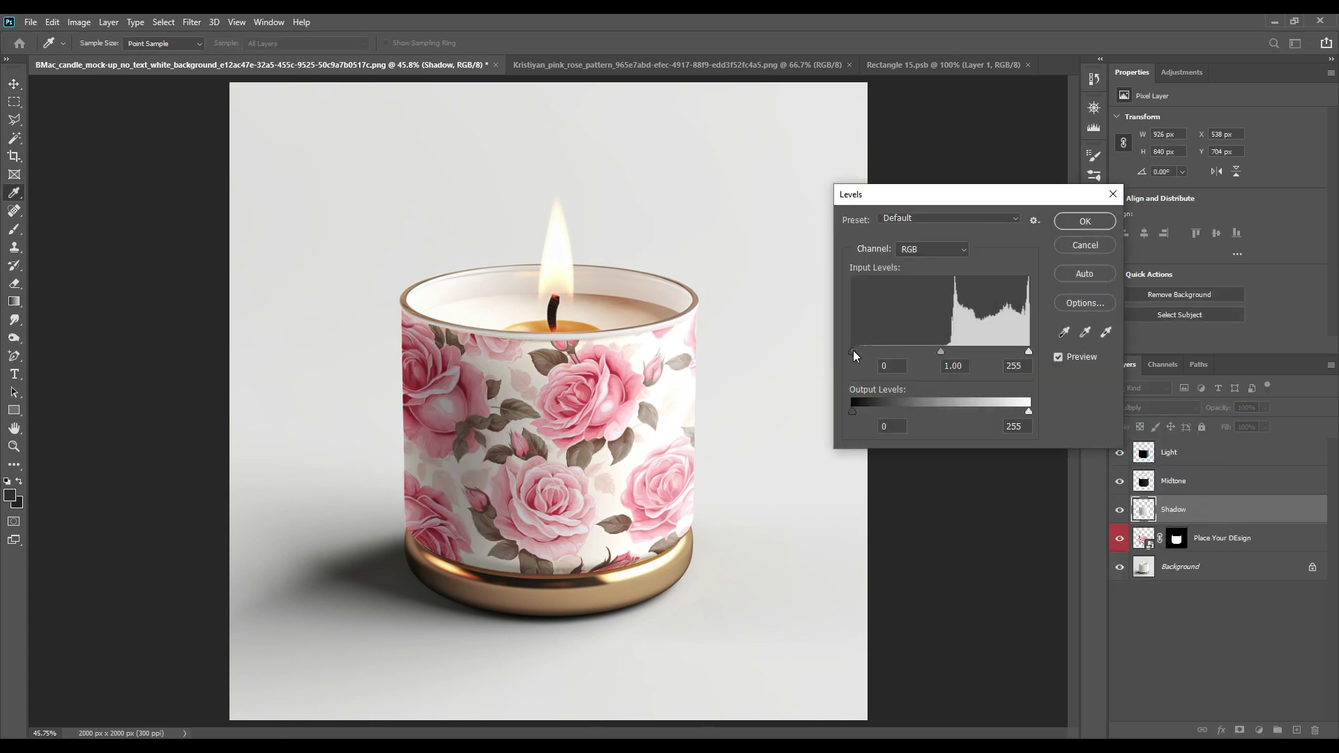
left_click_drag(854, 351, 897, 356)
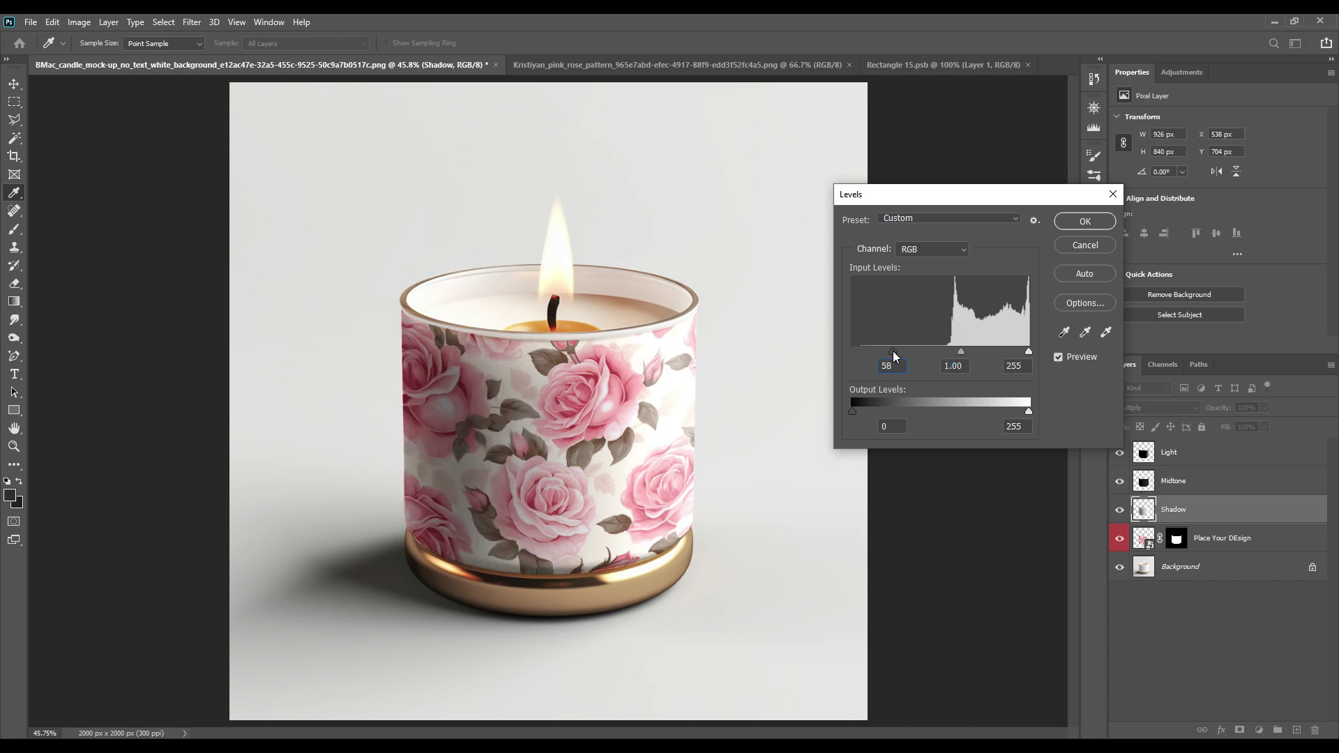
left_click(1085, 222)
left_click(1192, 602)
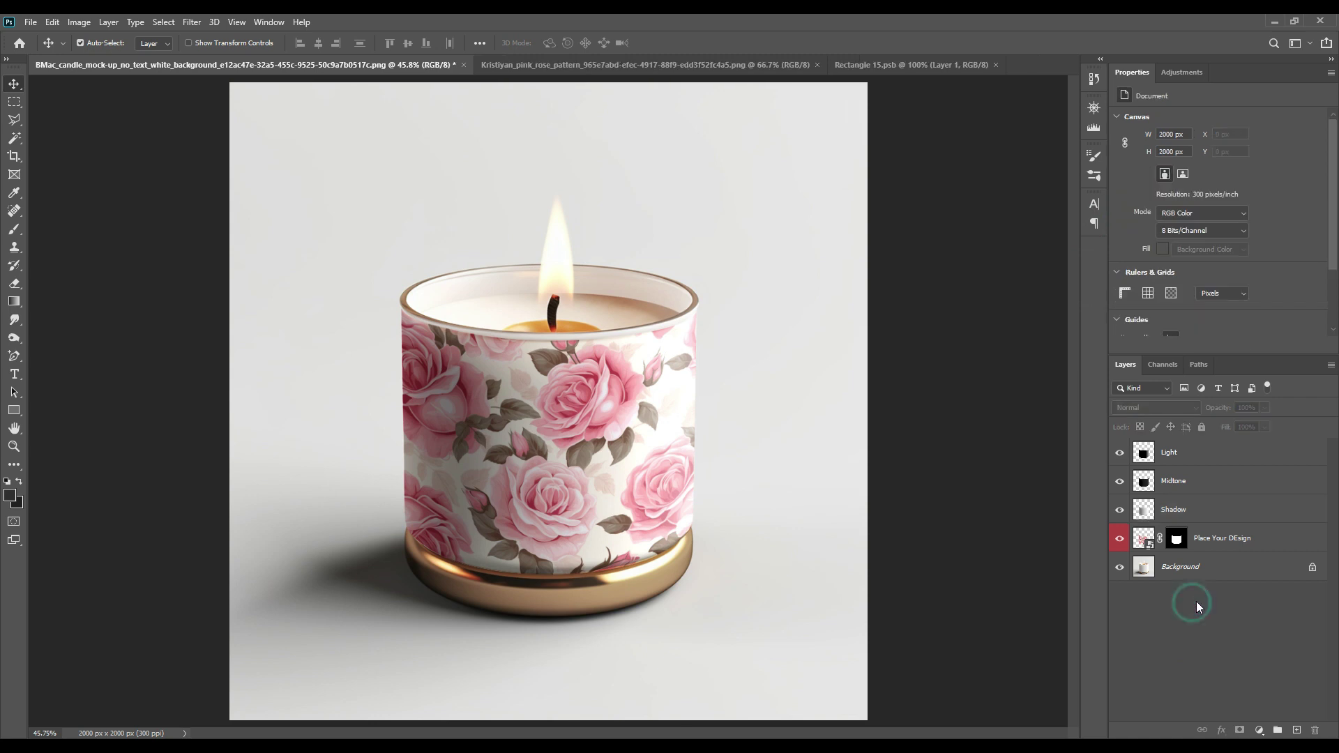